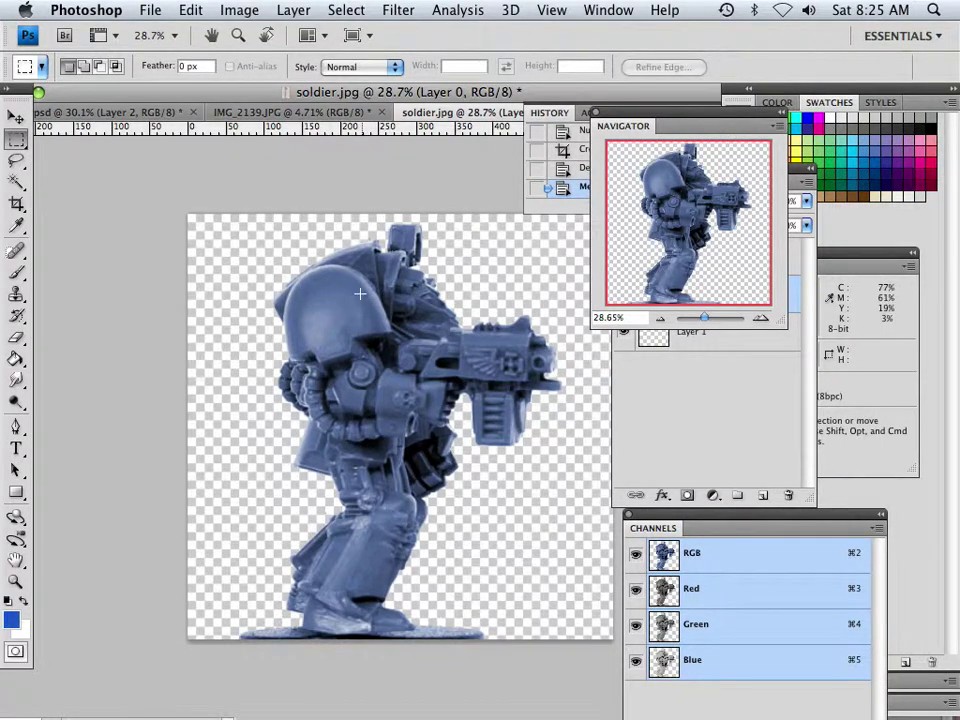
# Step: Add a new layer above Layer 3 and set its blend mode to Multiply
pyautogui.click(686, 444)
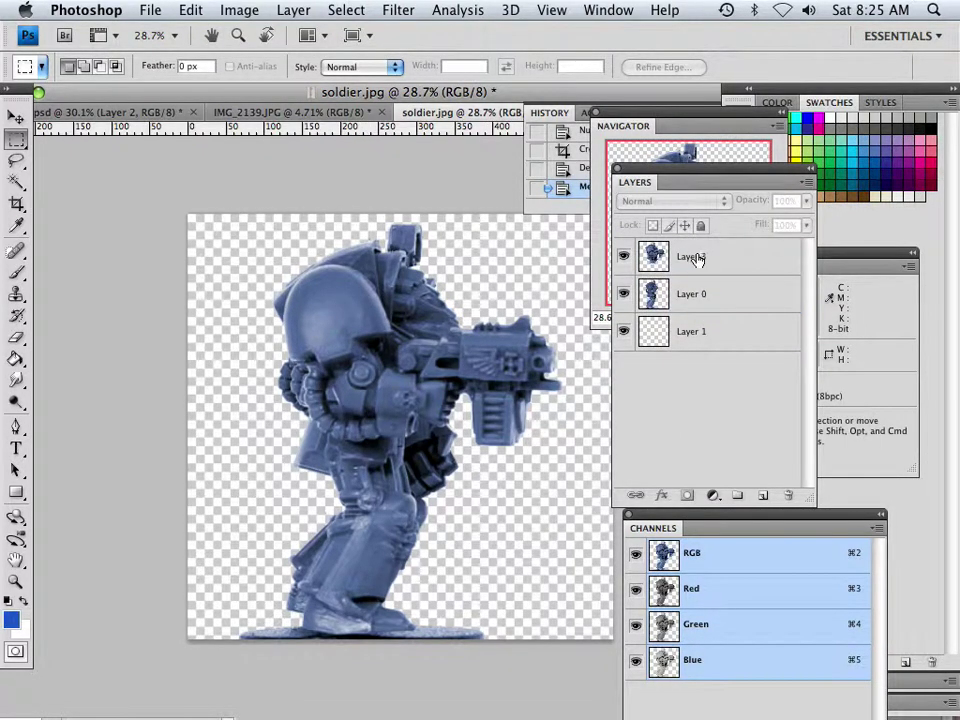
pyautogui.click(696, 257)
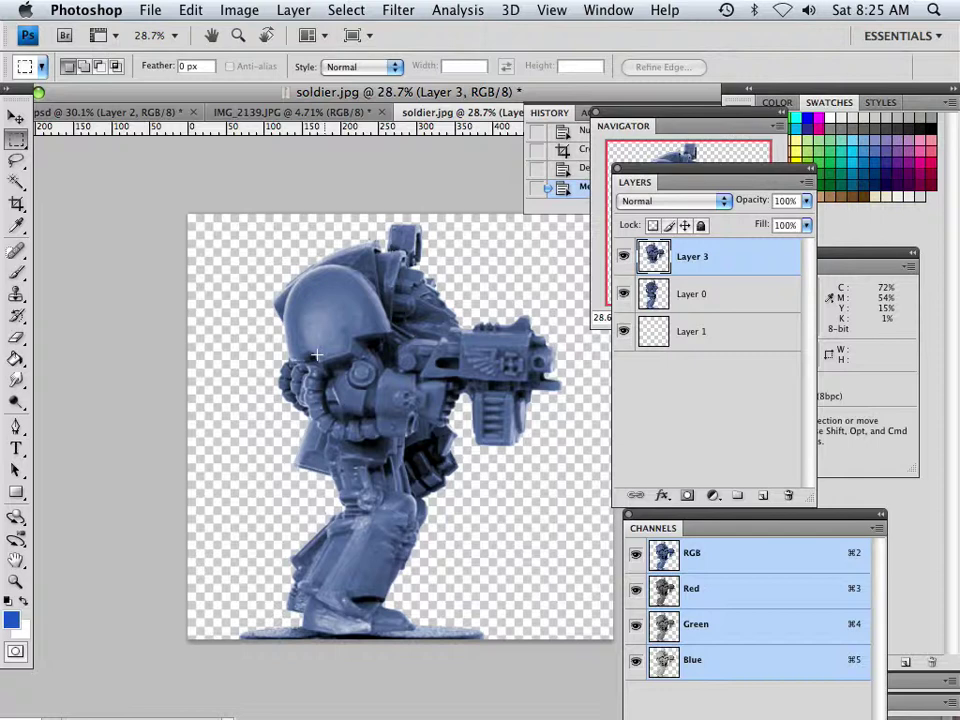
pyautogui.click(763, 496)
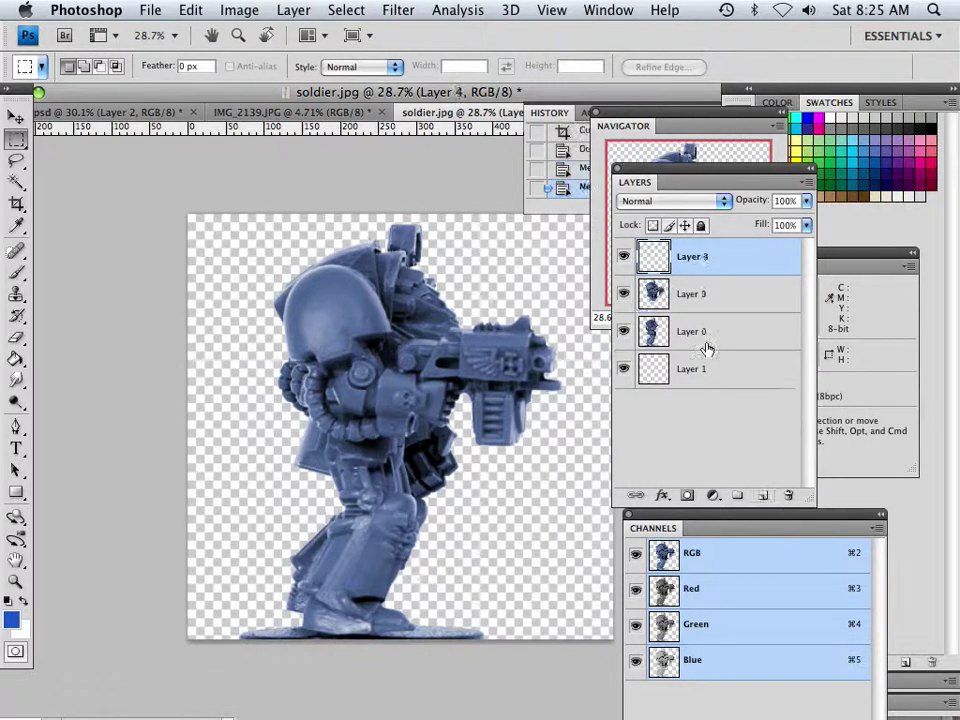
pyautogui.click(663, 201)
pyautogui.click(660, 249)
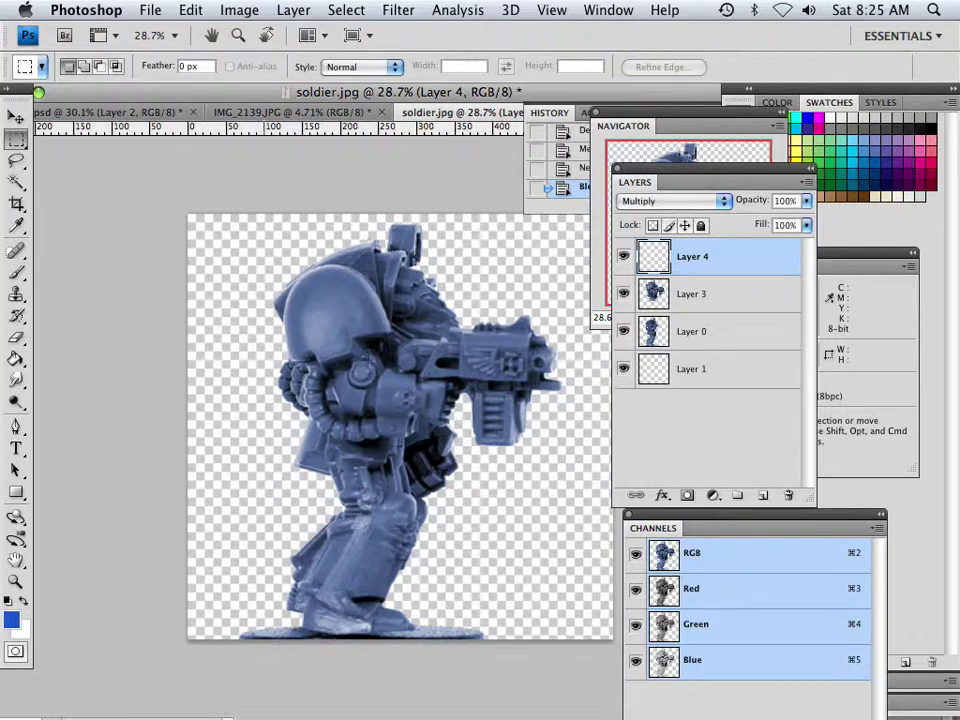
# Step: Choose the Brush tool and set the foreground color to mid grey 7e7e7e
pyautogui.click(16, 272)
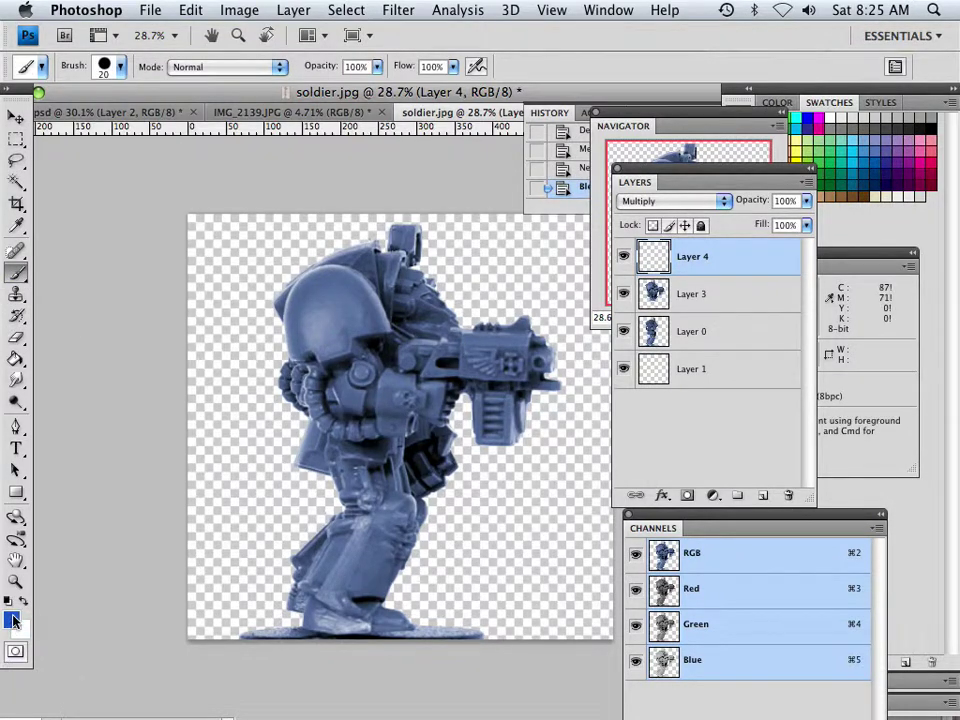
pyautogui.click(11, 620)
pyautogui.click(316, 378)
pyautogui.moveTo(316, 378); pyautogui.dragTo(284, 378)
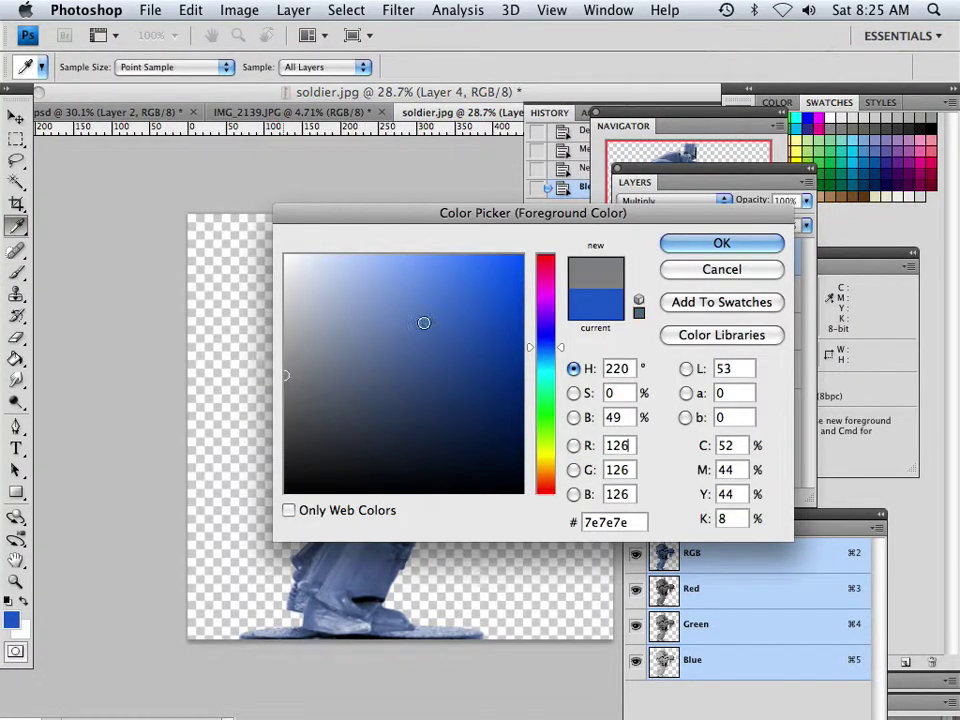
pyautogui.click(721, 243)
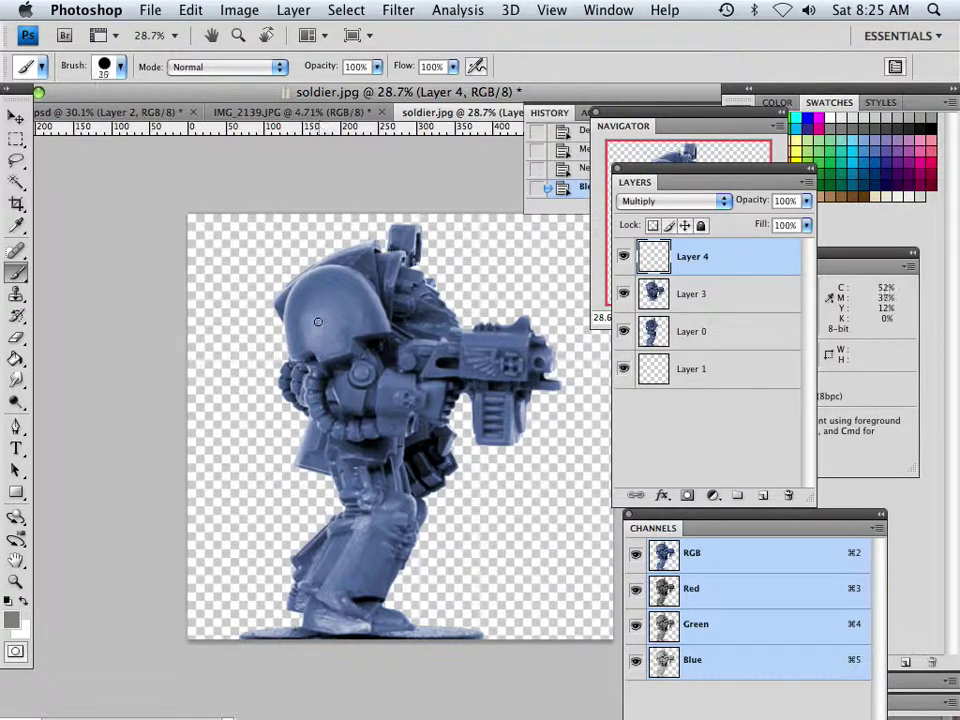
# Step: Paint grey over the soldier's entire rounded shoulder pad on Layer 4 with the 35 px brush
pyautogui.moveTo(317, 321)
pyautogui.mouseDown()
pyautogui.moveTo(293, 353)
pyautogui.moveTo(324, 334)
pyautogui.moveTo(328, 303)
pyautogui.moveTo(309, 323)
pyautogui.moveTo(322, 292)
pyautogui.moveTo(311, 281)
pyautogui.moveTo(291, 326)
pyautogui.moveTo(324, 332)
pyautogui.moveTo(366, 324)
pyautogui.mouseUp()
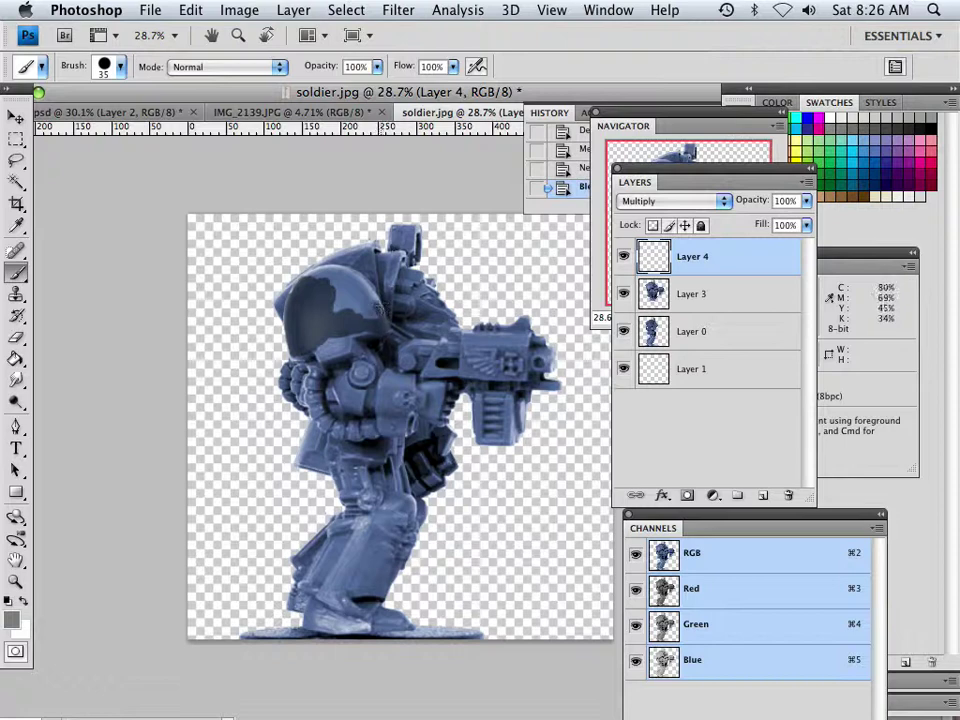
pyautogui.moveTo(286, 222); pyautogui.dragTo(278, 232)
pyautogui.moveTo(369, 306); pyautogui.dragTo(343, 304)
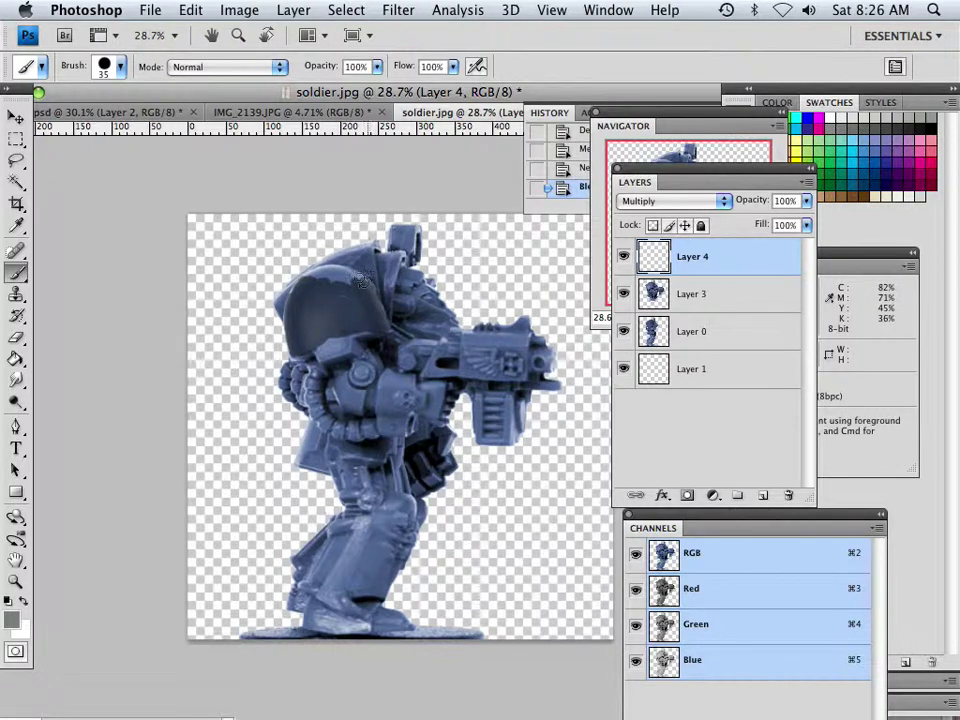
pyautogui.moveTo(341, 276); pyautogui.dragTo(324, 277)
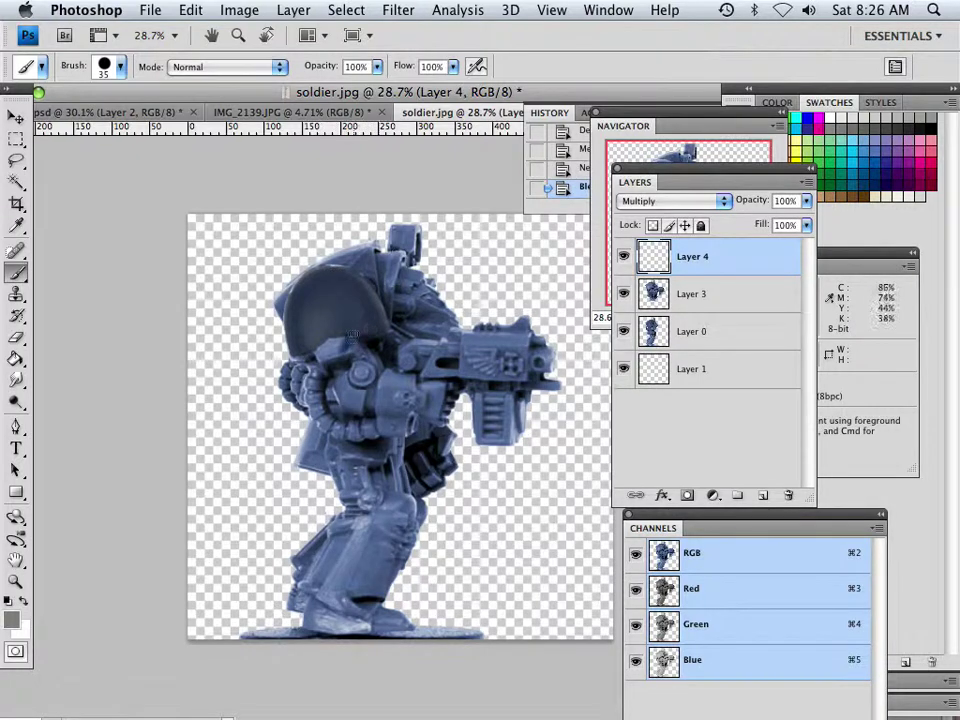
pyautogui.moveTo(335, 353)
pyautogui.mouseDown()
pyautogui.moveTo(300, 292)
pyautogui.moveTo(338, 265)
pyautogui.mouseUp()
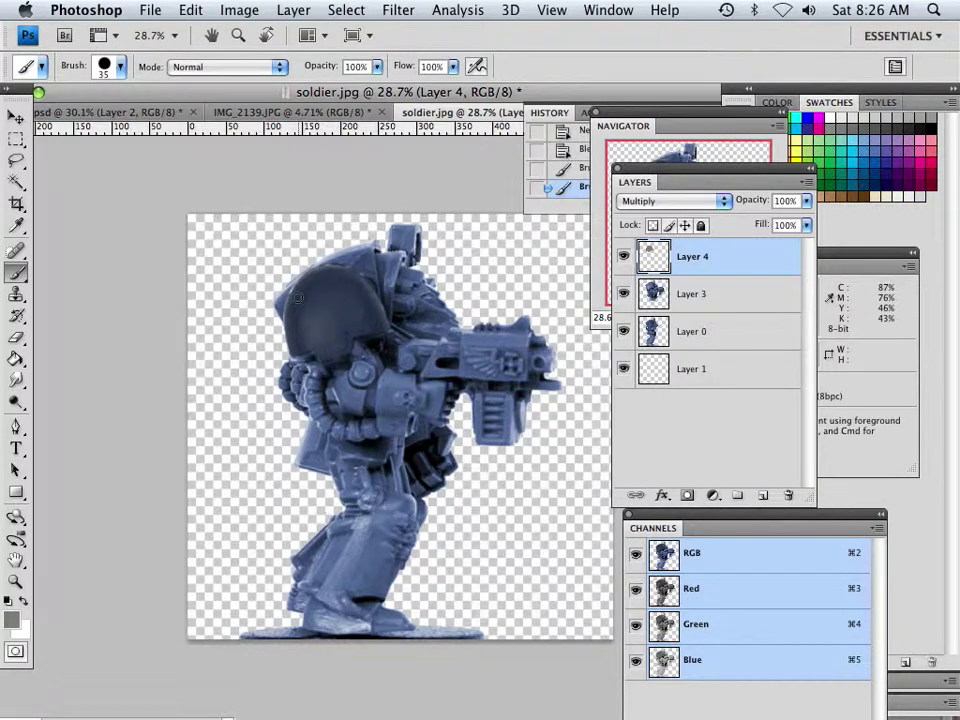
pyautogui.moveTo(352, 278); pyautogui.dragTo(363, 339)
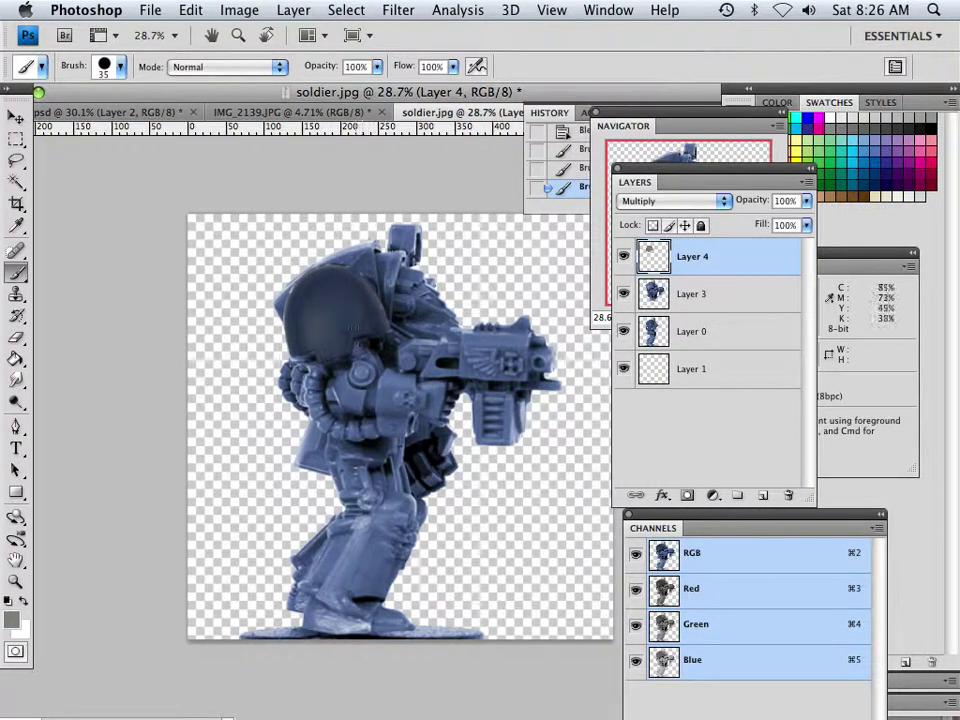
# Step: Try the Screen blend mode on the grey paint layer, and switch it to Hue
pyautogui.click(664, 201)
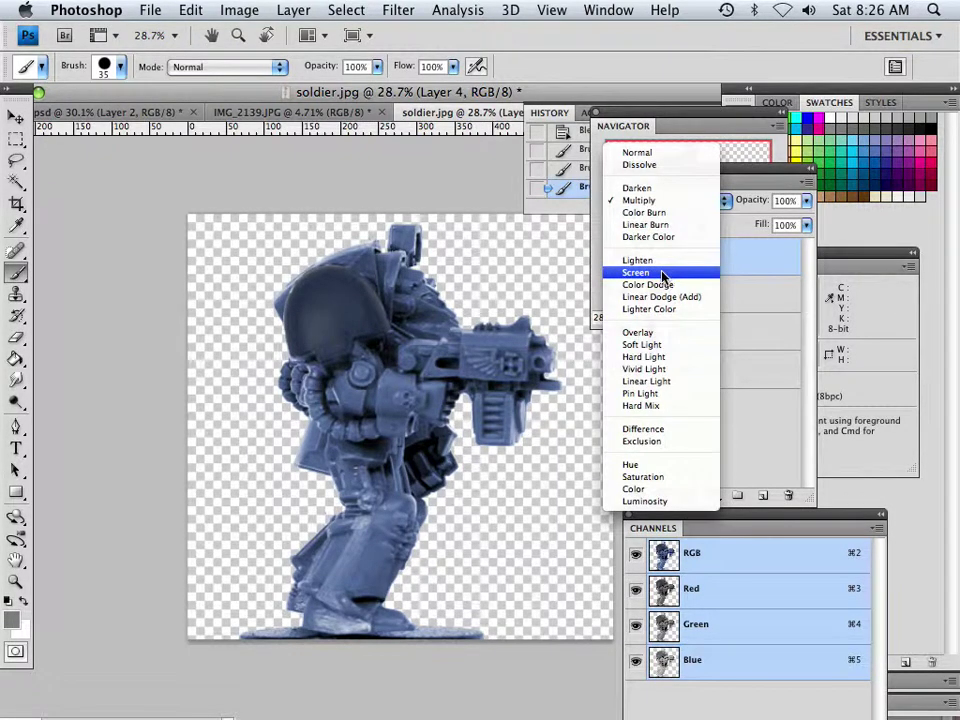
pyautogui.click(662, 274)
pyautogui.click(665, 201)
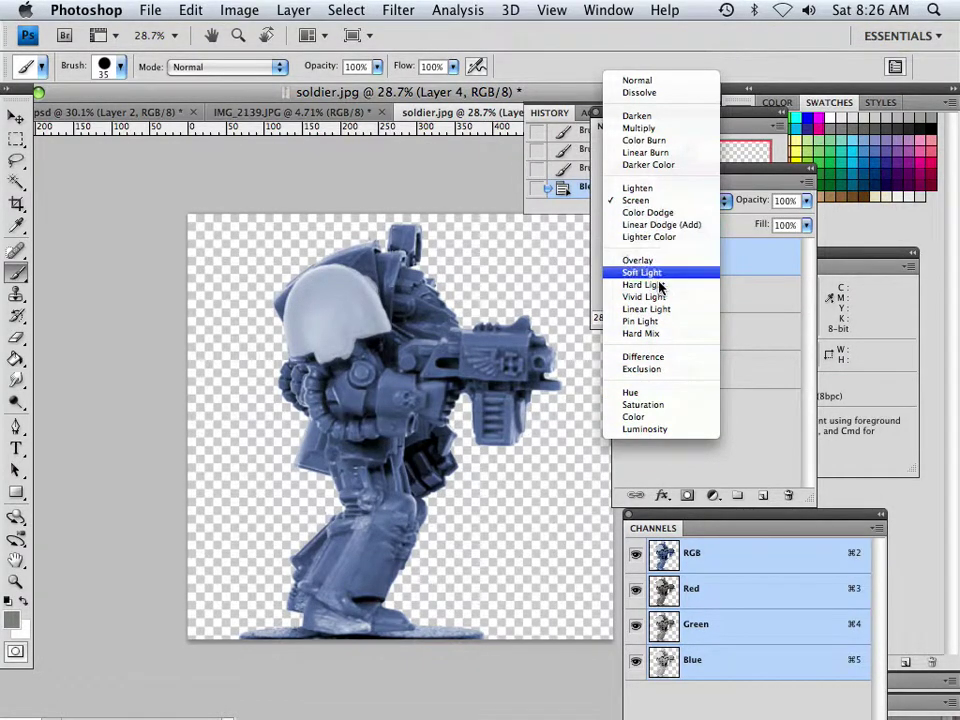
pyautogui.click(665, 397)
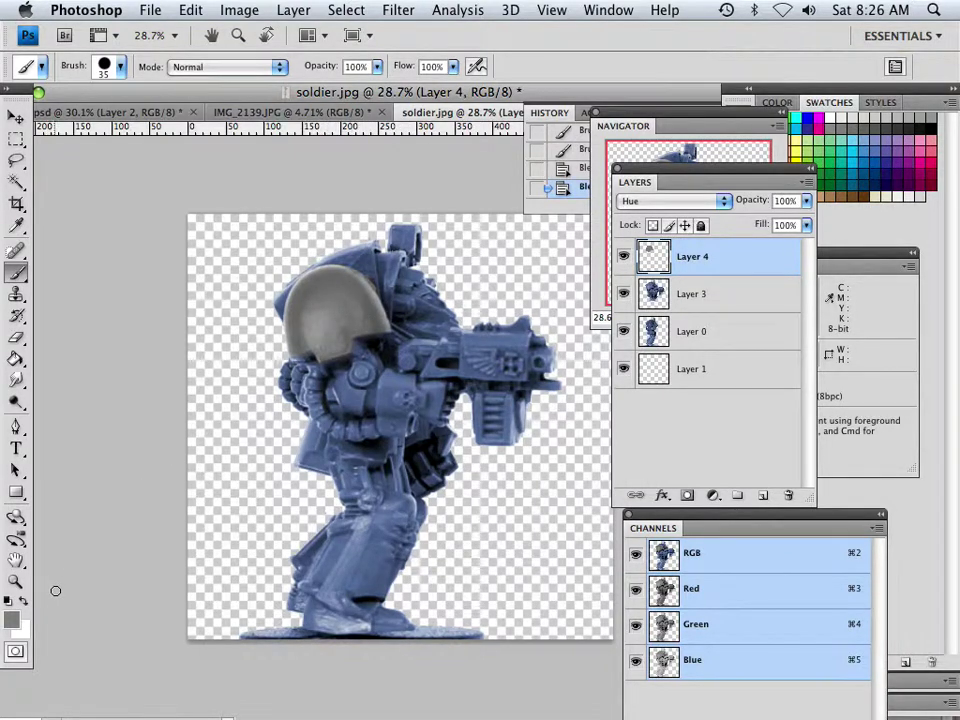
# Step: Add another layer above Layer 4 and set the foreground color to a muted red with 53% saturation and 69% brightness
pyautogui.click(763, 495)
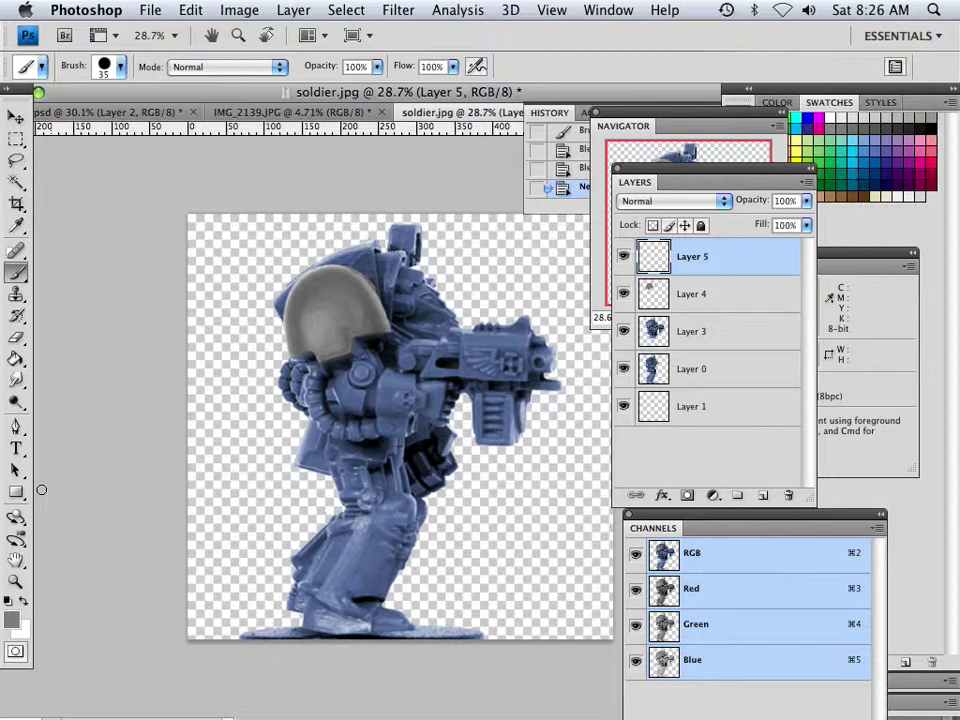
pyautogui.click(12, 619)
pyautogui.click(411, 328)
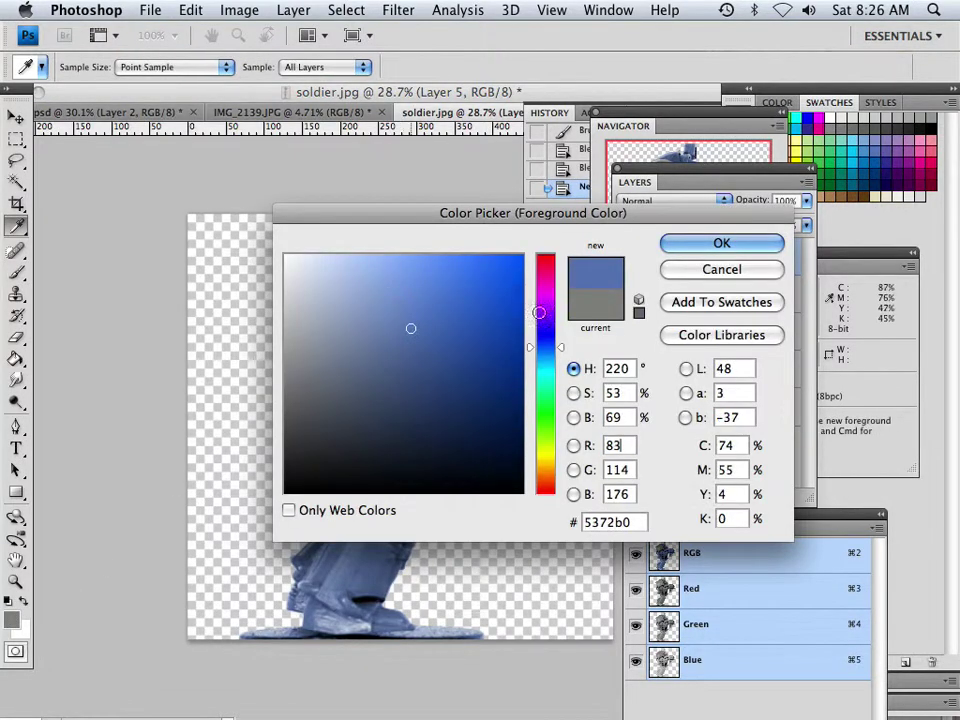
pyautogui.click(547, 257)
pyautogui.press('Return')
# Step: Set Layer 5 to Multiply and paint red over the whole shoulder pad with the 45 px brush
pyautogui.click(665, 202)
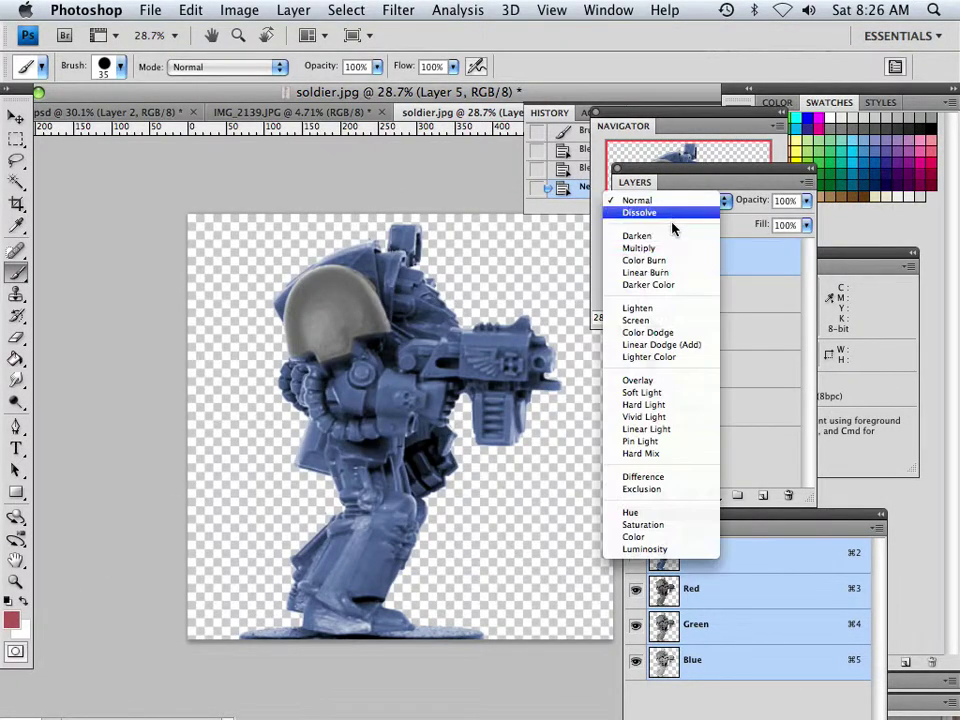
pyautogui.click(638, 248)
pyautogui.moveTo(328, 305)
pyautogui.mouseDown()
pyautogui.moveTo(330, 335)
pyautogui.moveTo(348, 318)
pyautogui.moveTo(356, 331)
pyautogui.moveTo(362, 305)
pyautogui.moveTo(350, 325)
pyautogui.moveTo(365, 310)
pyautogui.moveTo(353, 302)
pyautogui.moveTo(334, 345)
pyautogui.moveTo(320, 325)
pyautogui.moveTo(300, 351)
pyautogui.moveTo(288, 322)
pyautogui.moveTo(305, 298)
pyautogui.moveTo(349, 290)
pyautogui.moveTo(354, 278)
pyautogui.moveTo(323, 283)
pyautogui.moveTo(288, 321)
pyautogui.mouseUp()
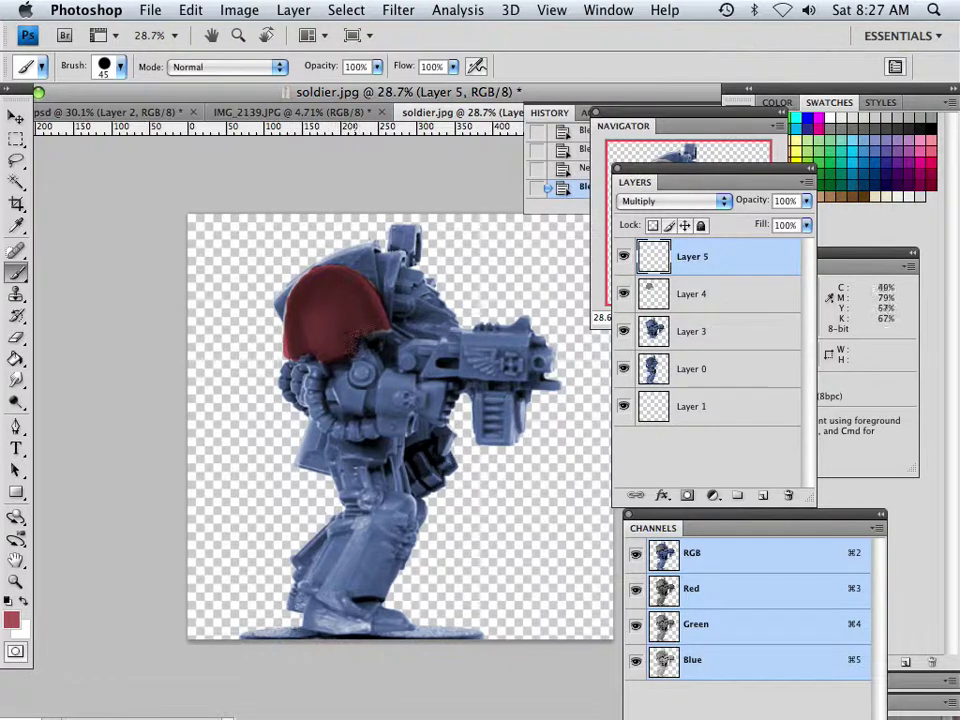
pyautogui.moveTo(381, 323)
pyautogui.mouseDown()
pyautogui.moveTo(342, 292)
pyautogui.moveTo(307, 335)
pyautogui.mouseUp()
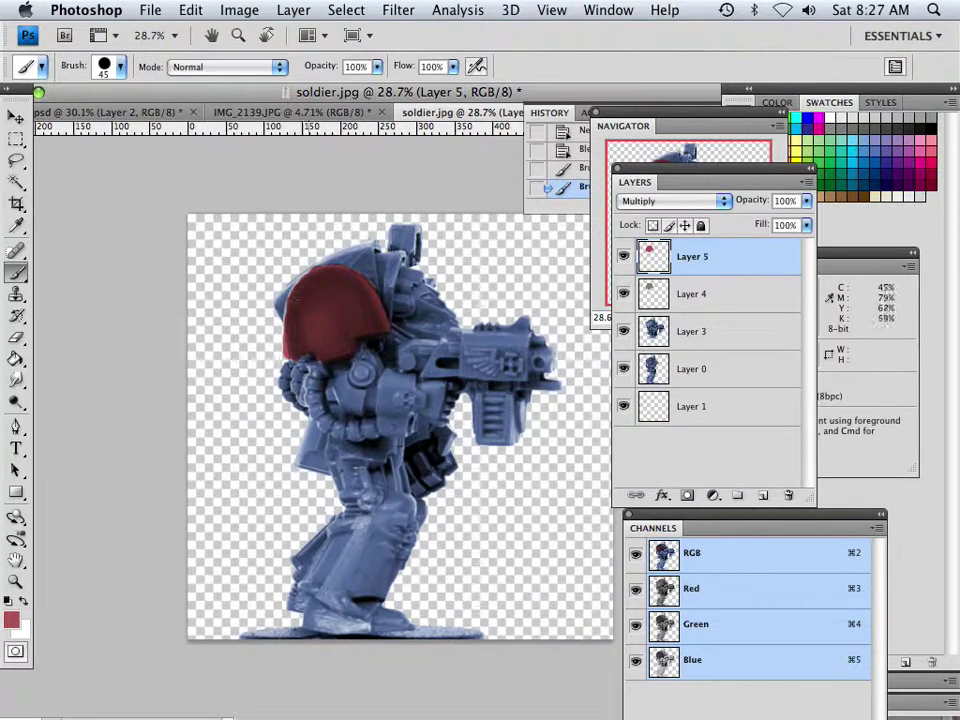
pyautogui.moveTo(310, 283); pyautogui.dragTo(301, 288)
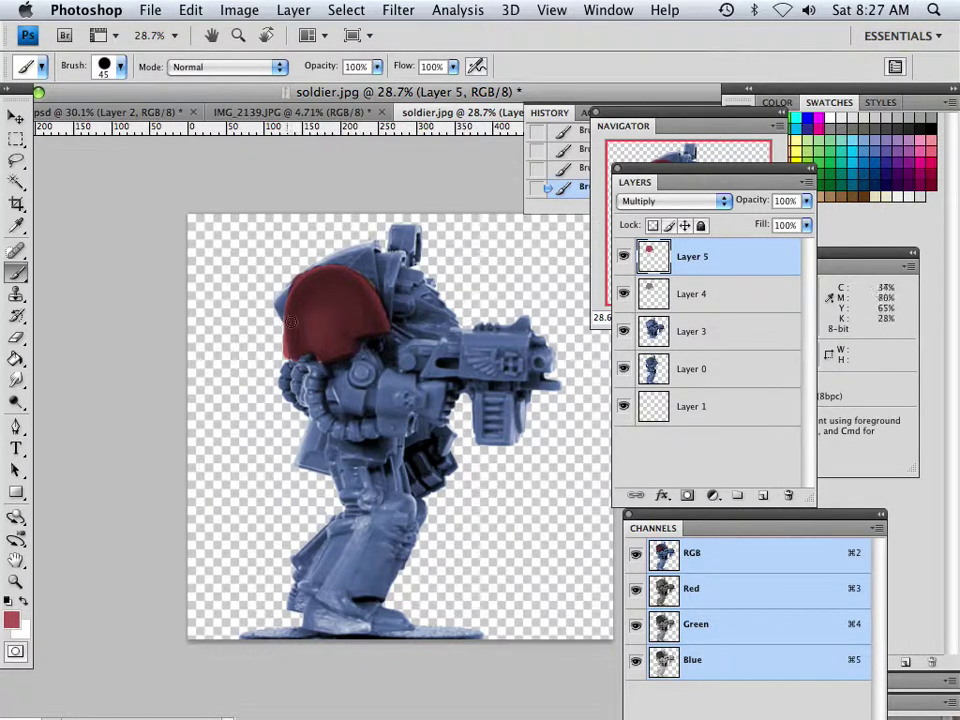
pyautogui.click(658, 205)
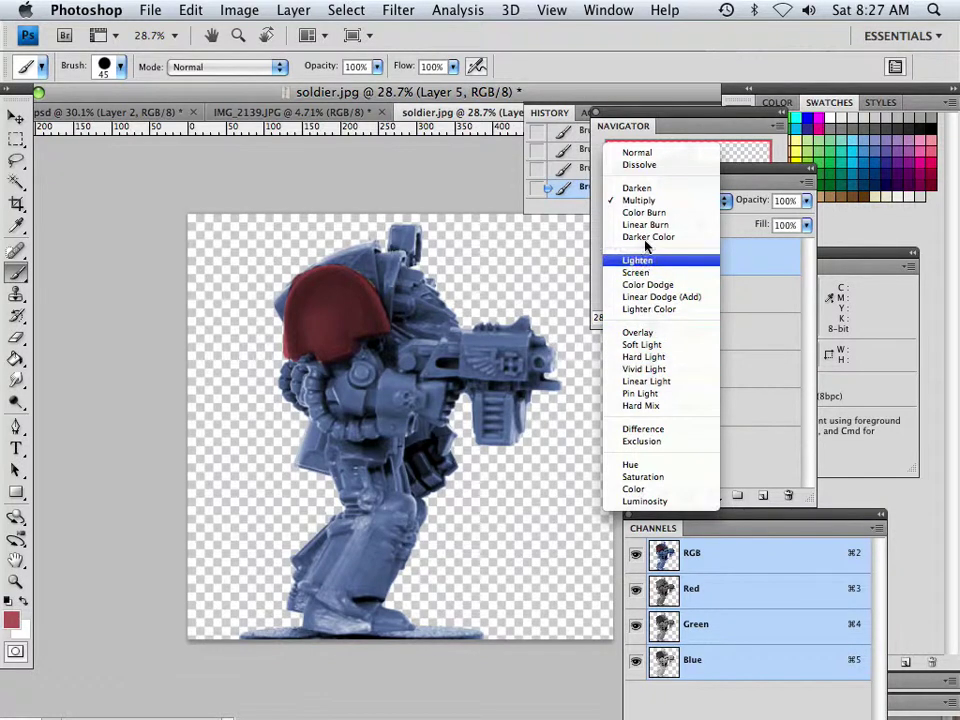
pyautogui.click(497, 201)
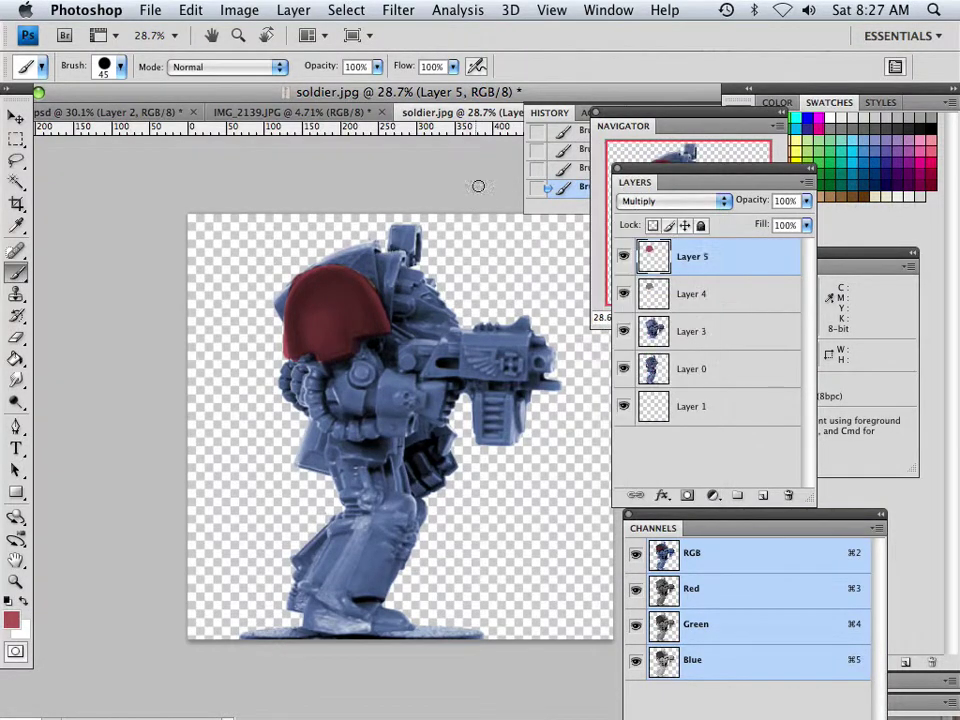
# Step: Hide and delete the grey and red paint layers, Layer 4 and Layer 5
pyautogui.click(624, 258)
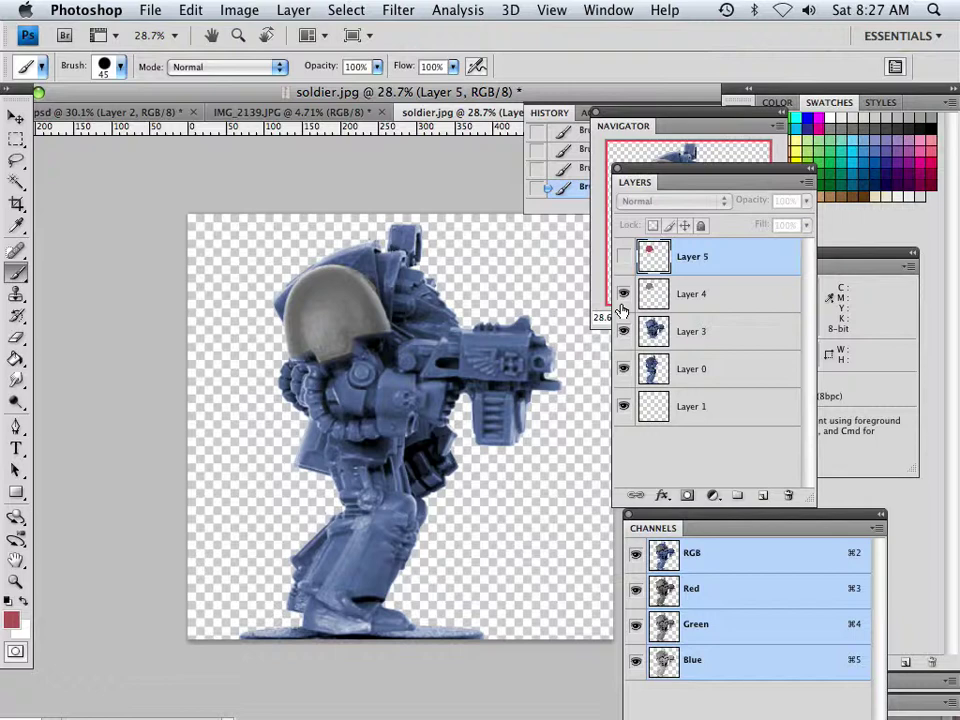
pyautogui.click(624, 294)
pyautogui.click(700, 294)
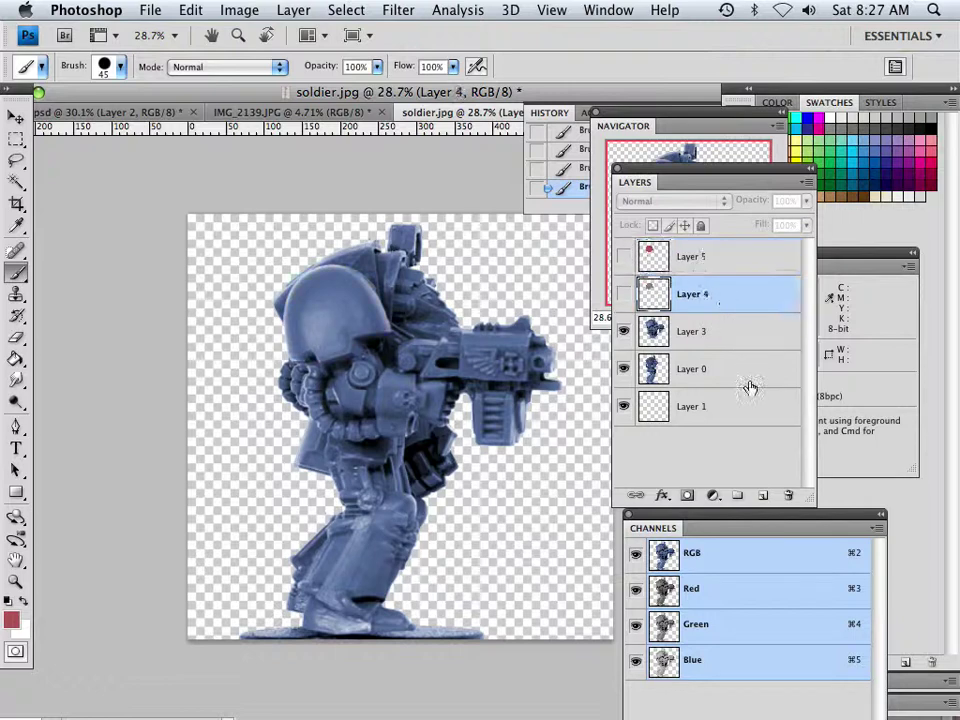
pyautogui.click(788, 495)
pyautogui.press('Return')
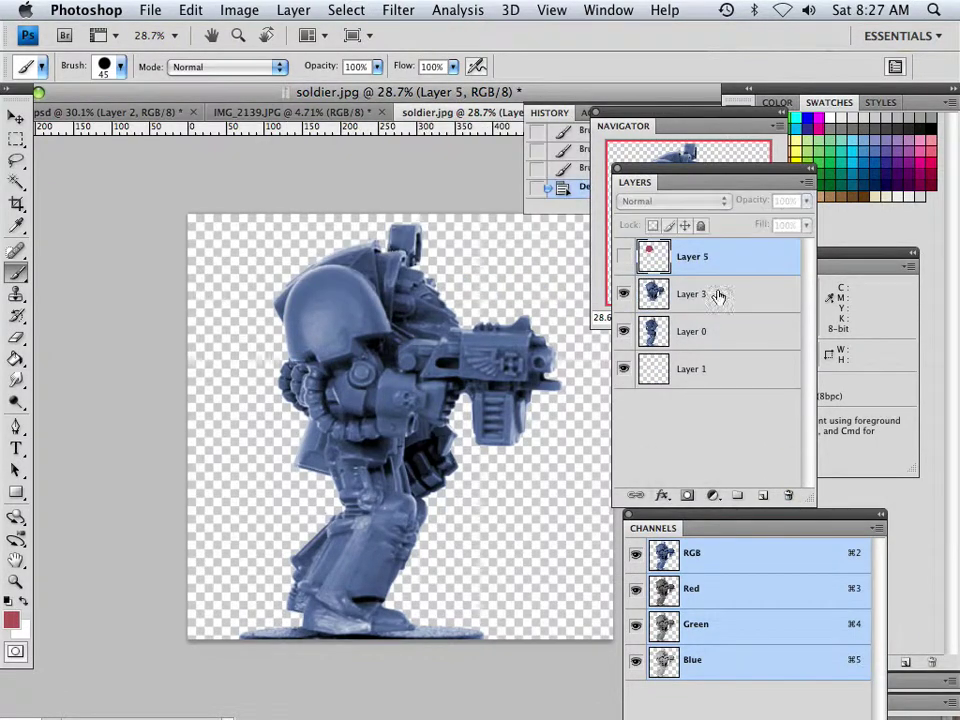
pyautogui.click(785, 494)
pyautogui.click(522, 234)
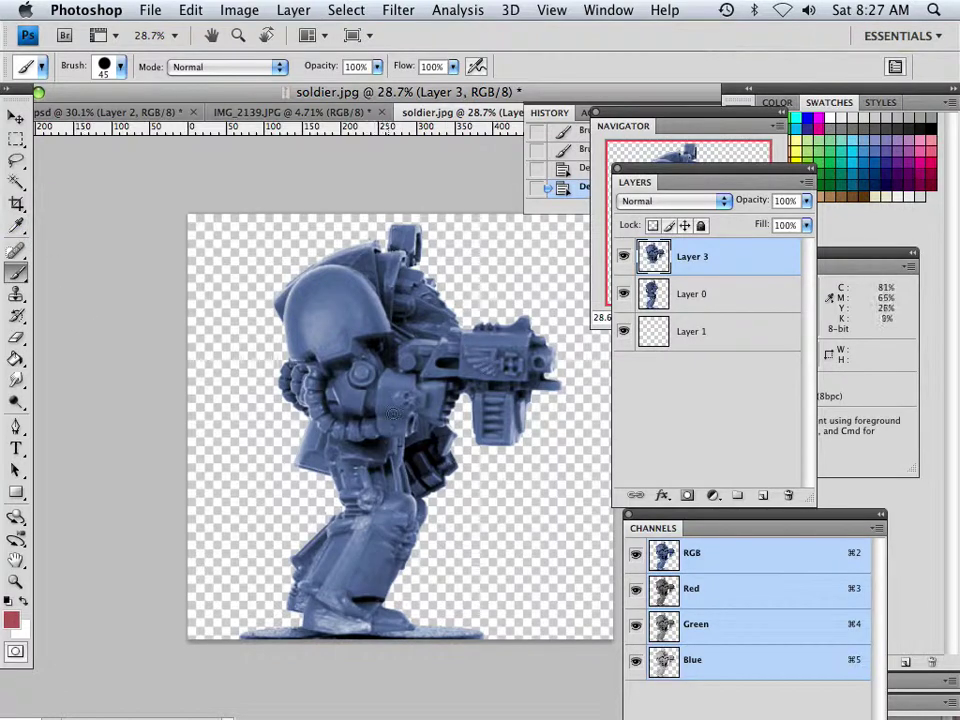
# Step: Hide Layer 0 and start a Pen tool path along the shoulder pad's outer edge down to its lower corner
pyautogui.click(623, 294)
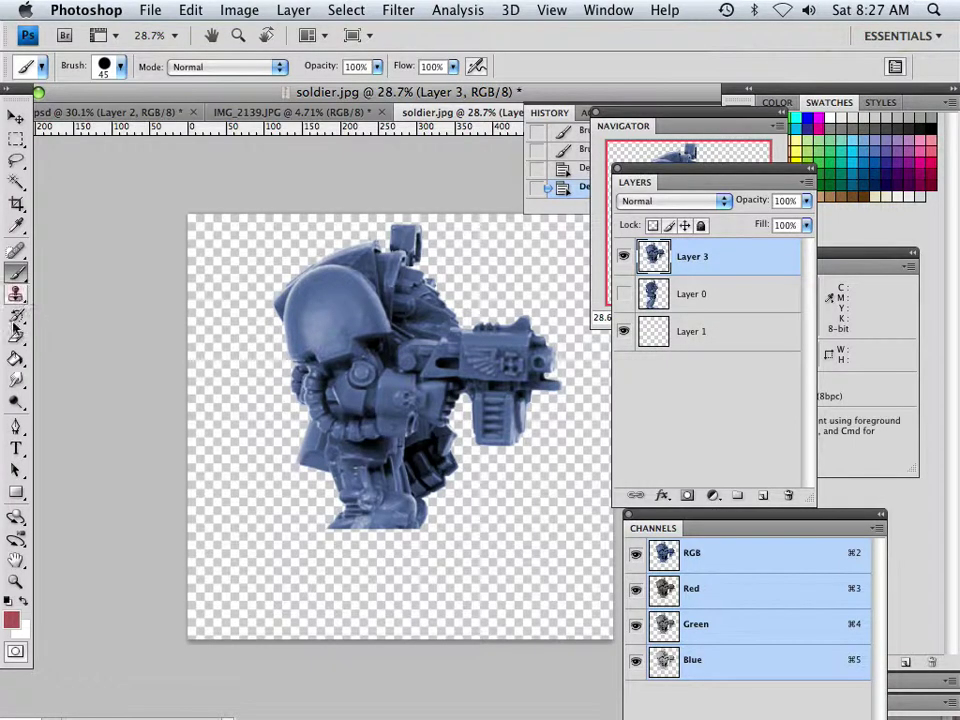
pyautogui.press('p')
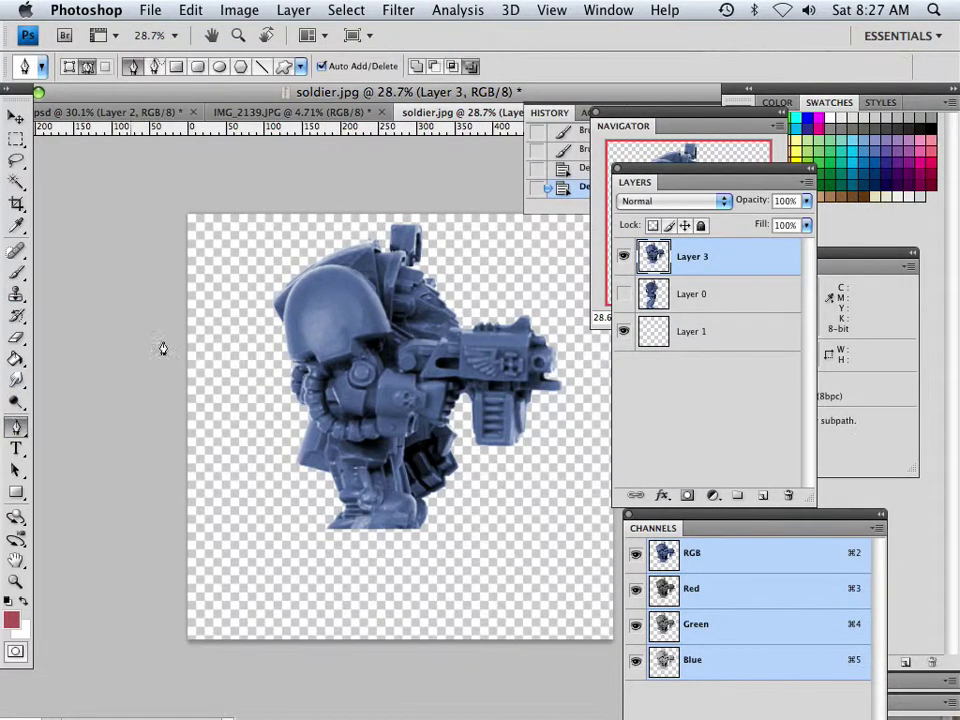
pyautogui.click(640, 129)
pyautogui.moveTo(707, 318); pyautogui.dragTo(711, 318)
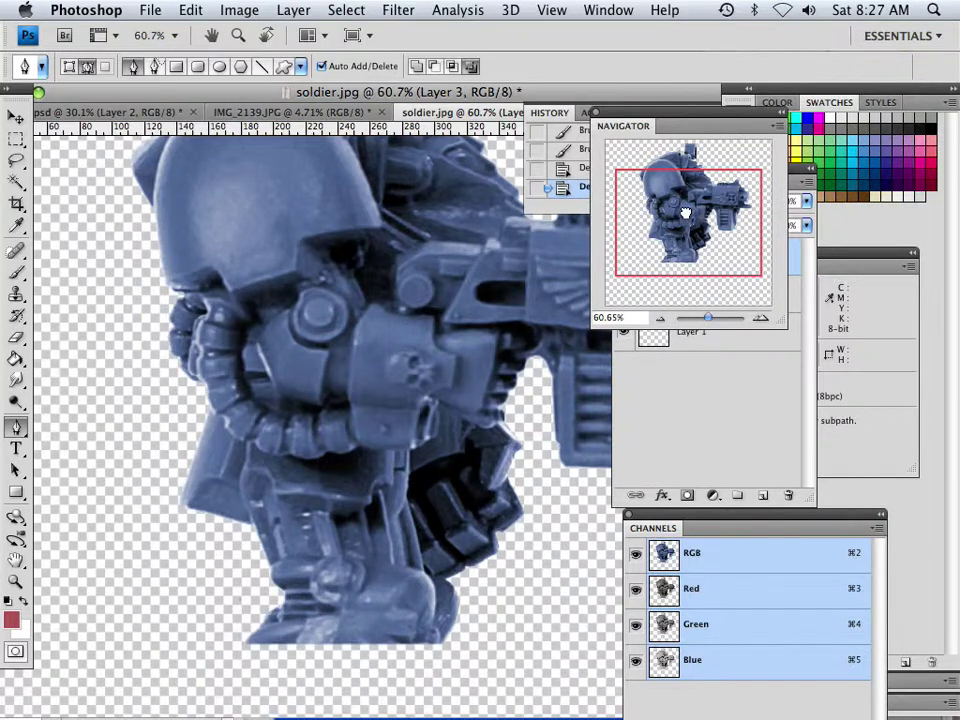
pyautogui.moveTo(681, 208); pyautogui.dragTo(672, 192)
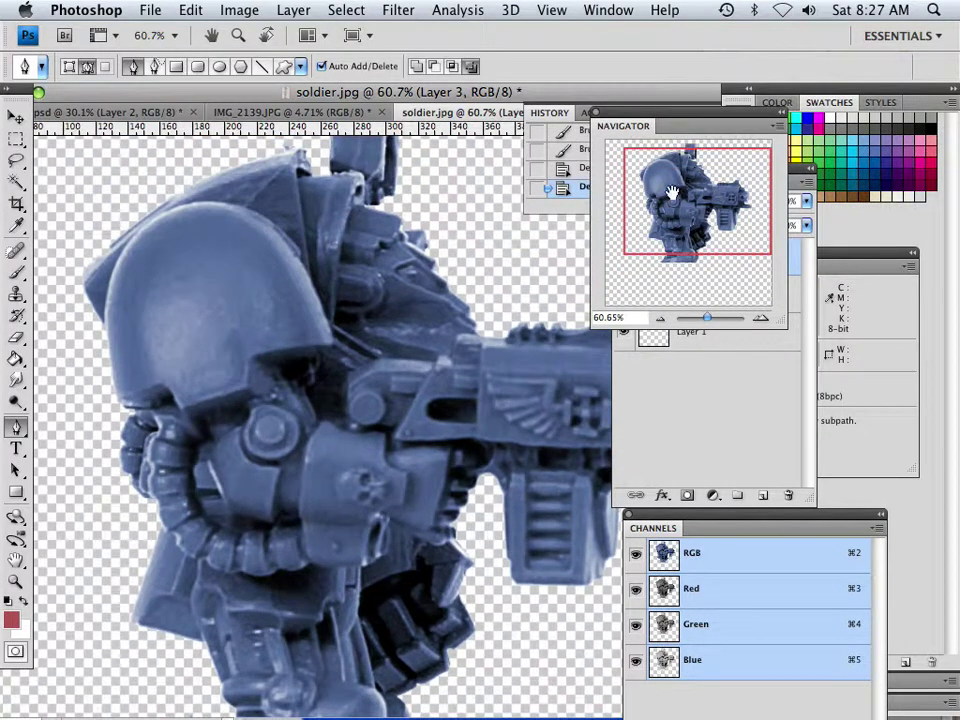
pyautogui.click(145, 224)
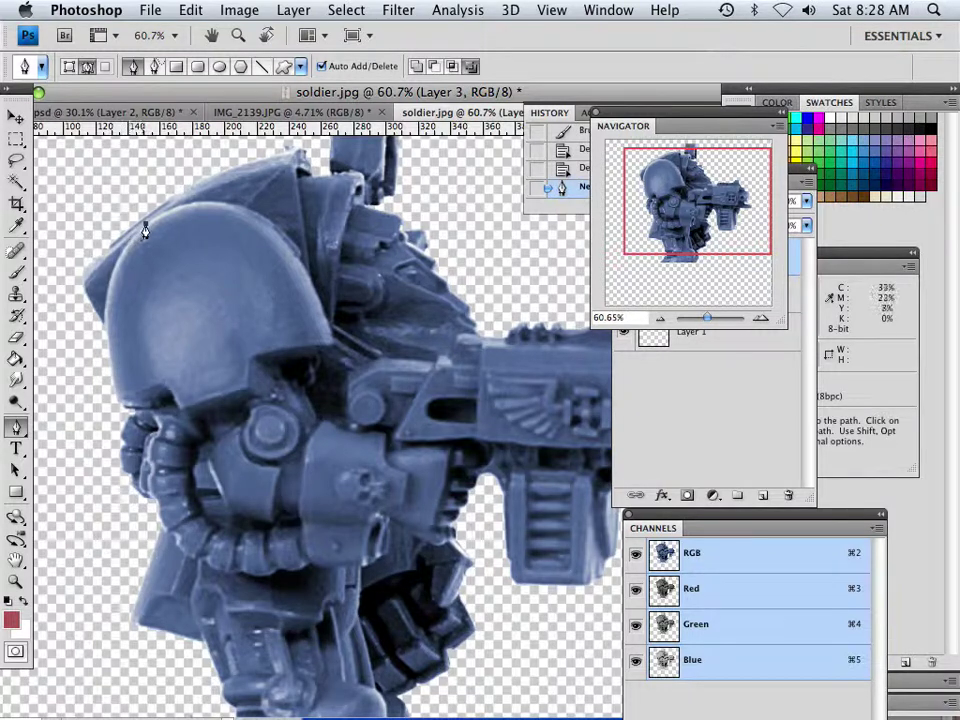
pyautogui.moveTo(124, 250); pyautogui.dragTo(106, 326)
pyautogui.moveTo(116, 404); pyautogui.dragTo(119, 407)
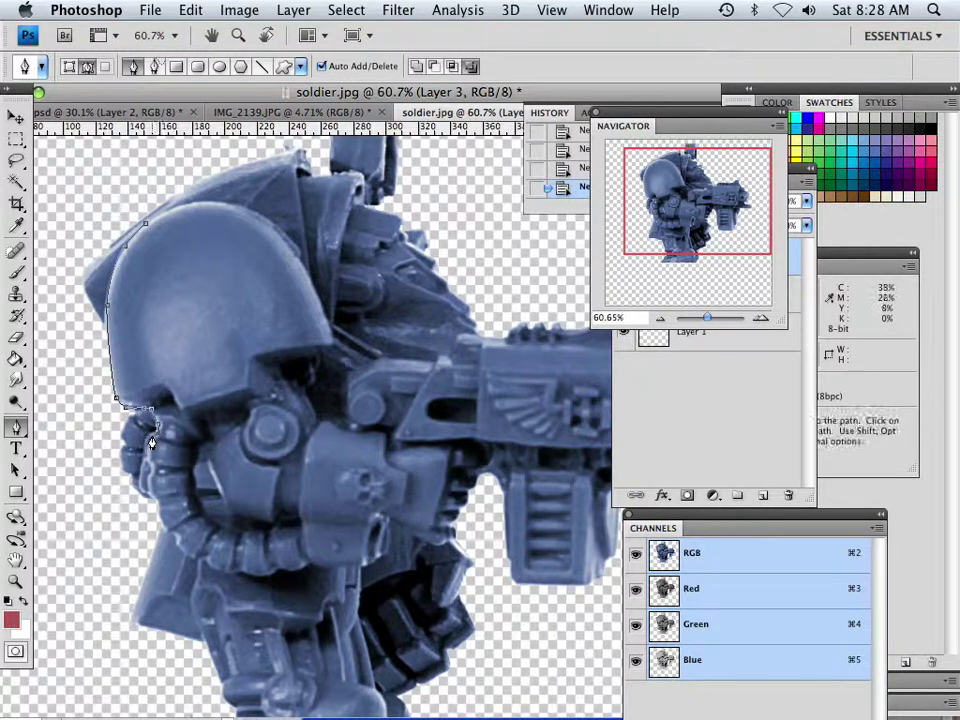
# Step: Continue the pen path down the outer edge of the ribbed arm hose below the shoulder pad
pyautogui.click(146, 454)
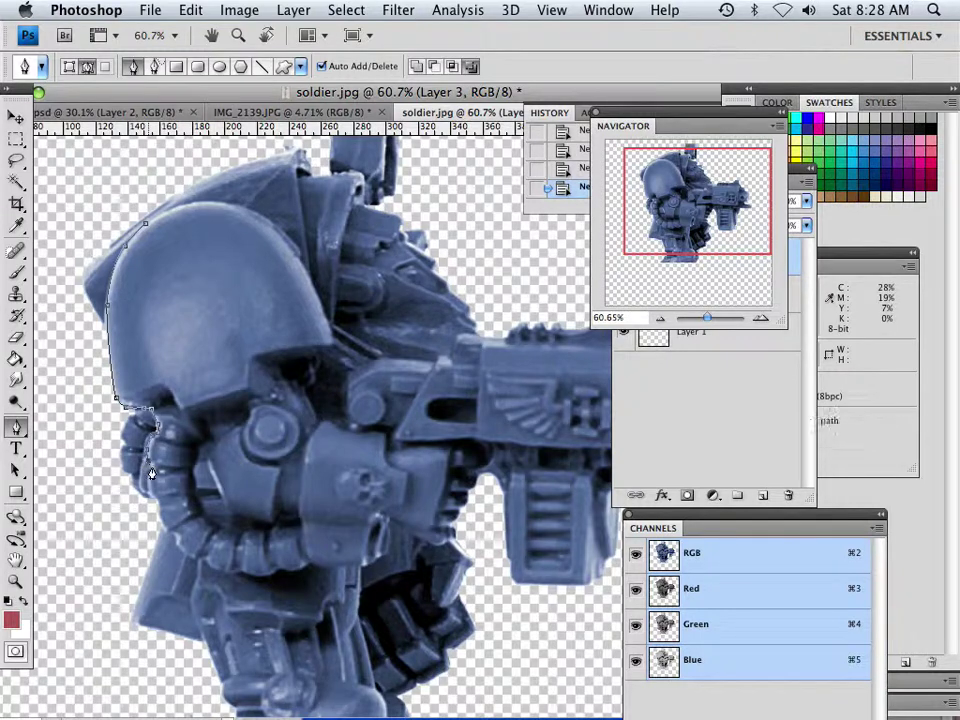
pyautogui.click(155, 468)
pyautogui.click(146, 494)
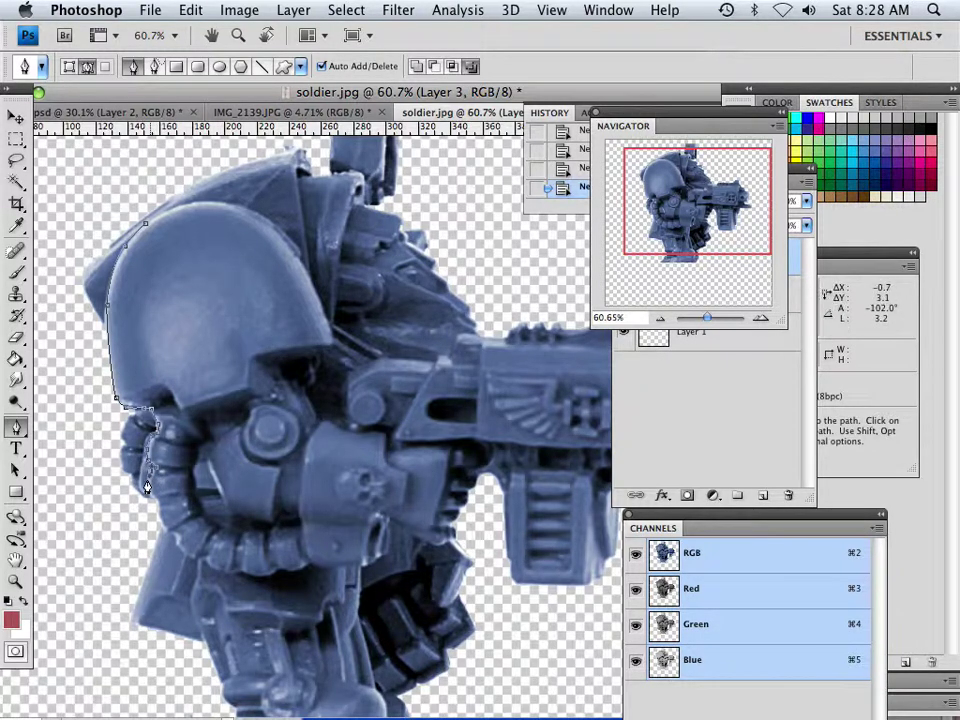
pyautogui.click(152, 507)
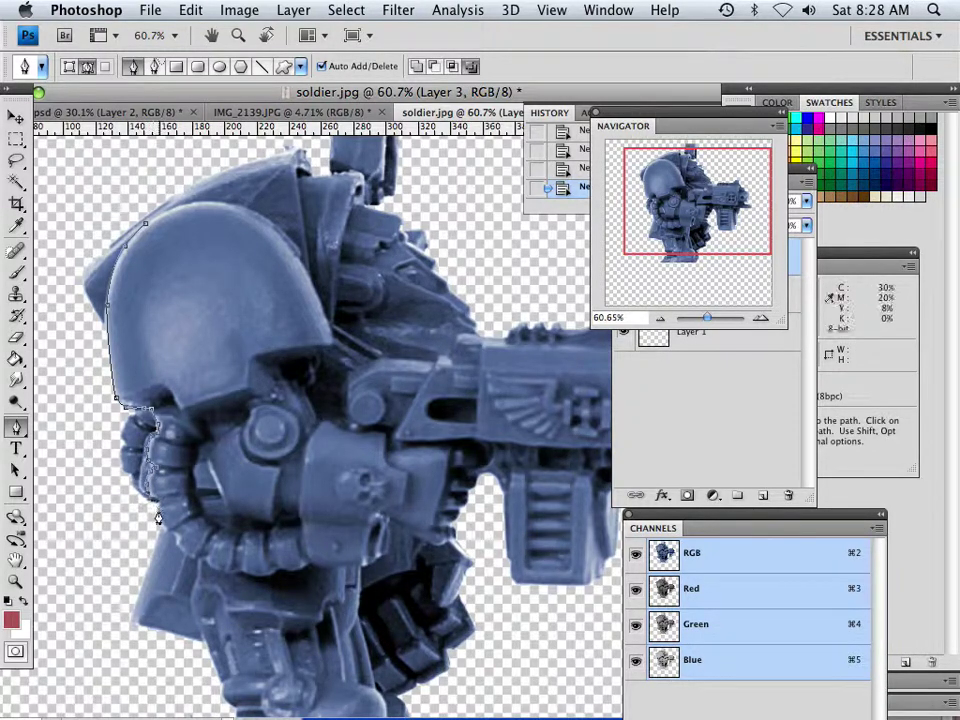
pyautogui.click(159, 528)
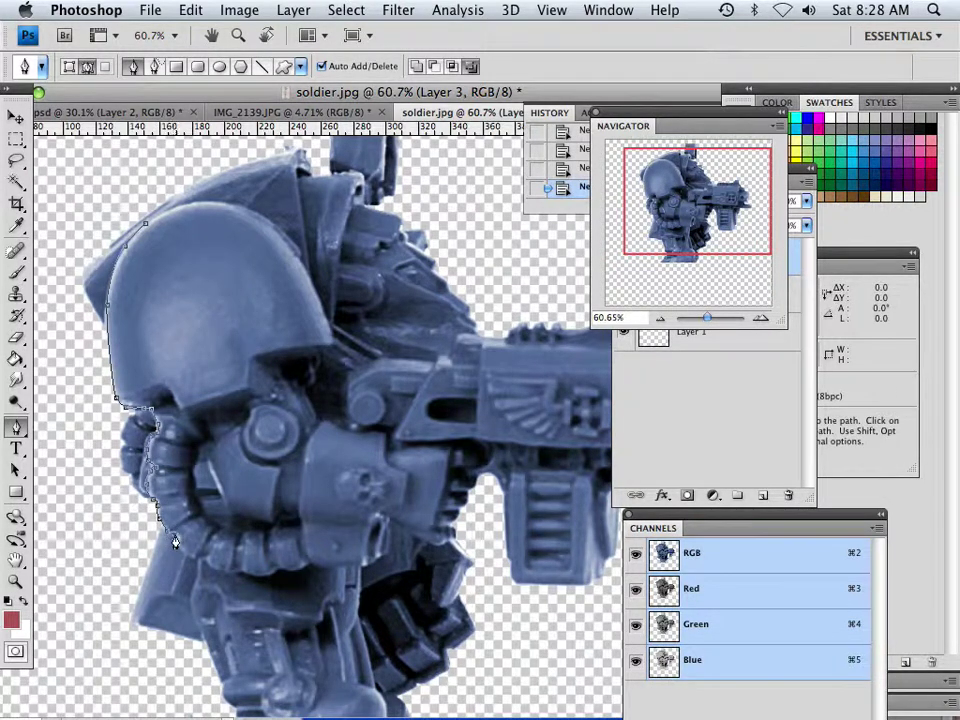
pyautogui.click(178, 548)
# Step: Trace the pen path along the underside of the ribbed hose and the forearm's lower edge to the cuff
pyautogui.moveTo(195, 566); pyautogui.dragTo(200, 564)
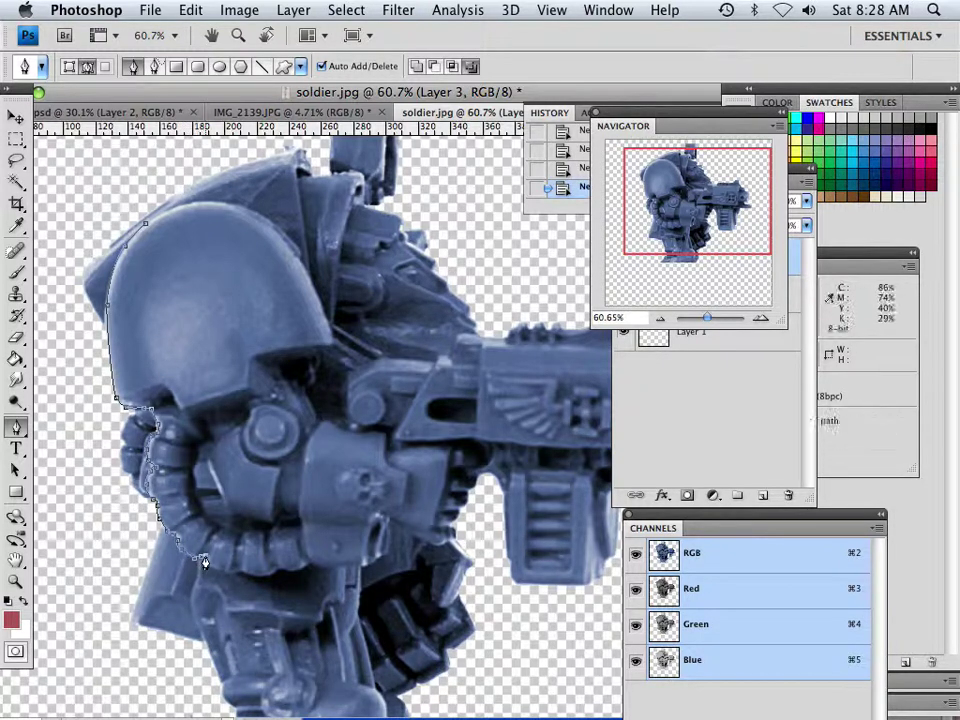
pyautogui.click(204, 571)
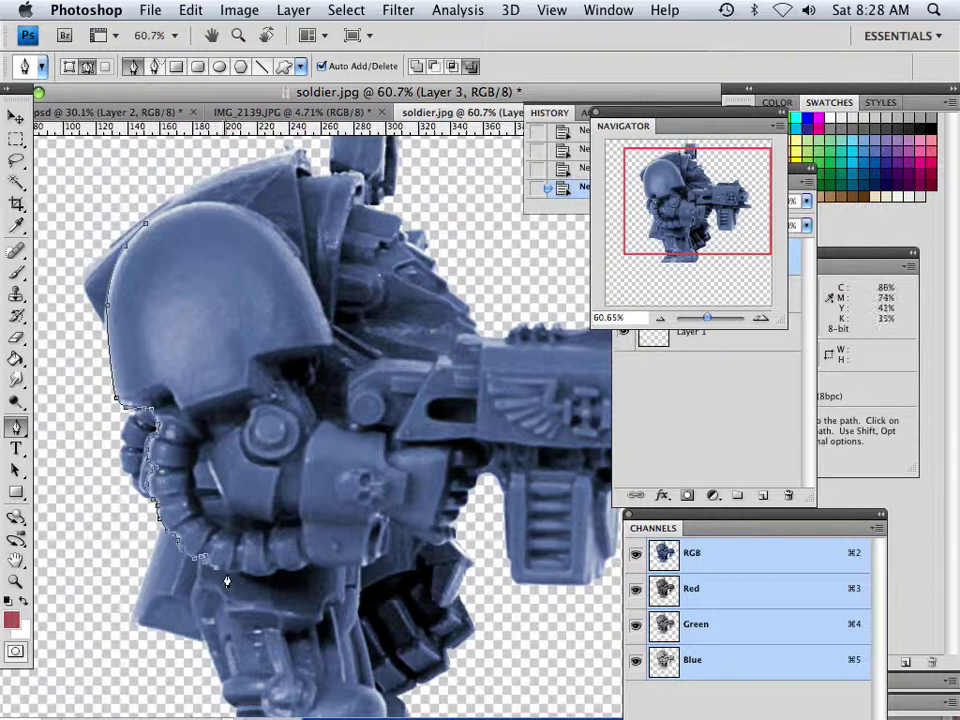
pyautogui.moveTo(230, 580); pyautogui.dragTo(236, 582)
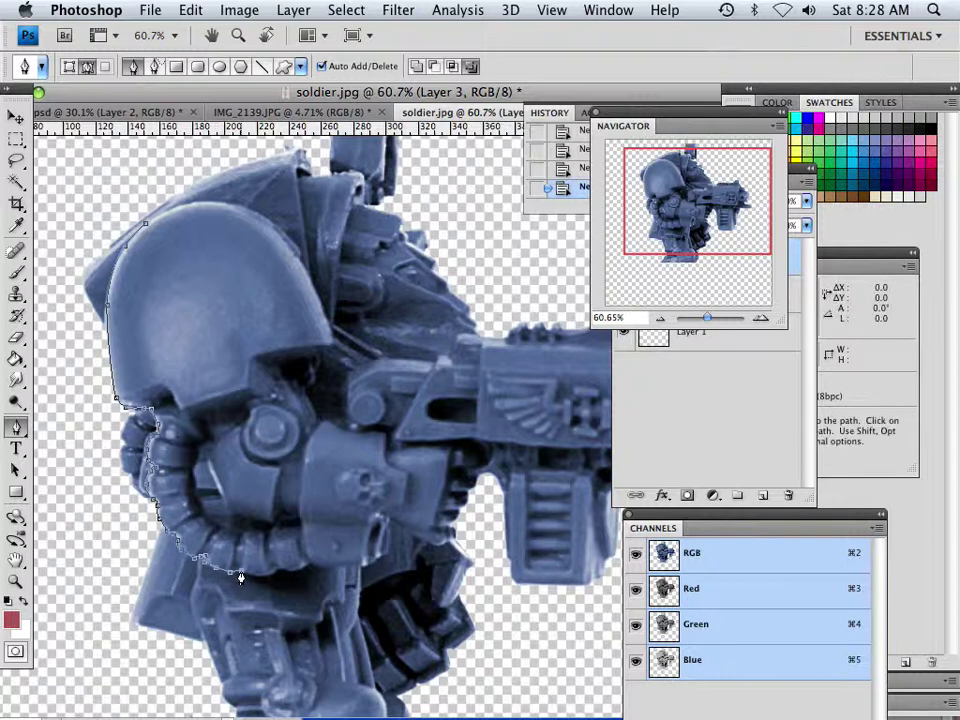
pyautogui.click(248, 576)
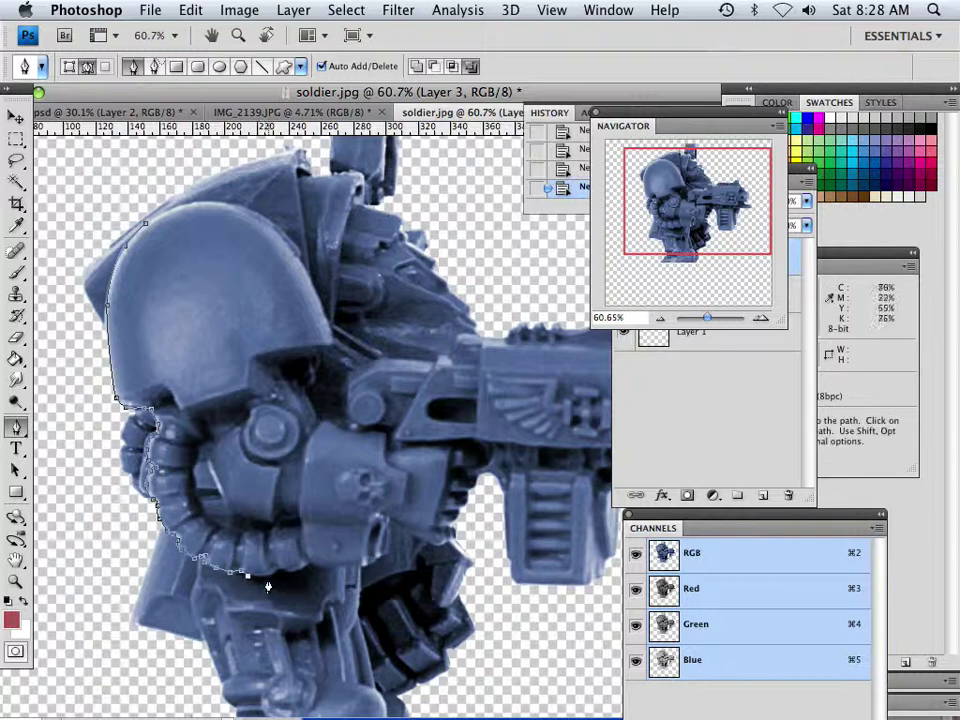
pyautogui.click(279, 570)
pyautogui.moveTo(306, 573); pyautogui.dragTo(386, 558)
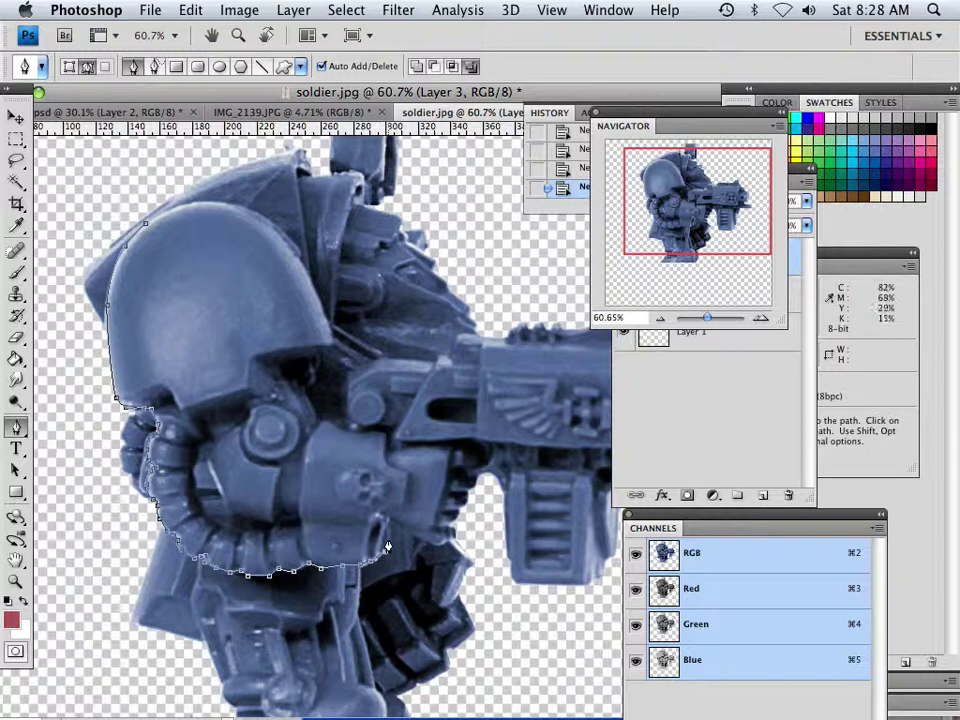
# Step: Extend the path up the forearm cuff, along the hand's lower edge and loosely around the outside of the gun
pyautogui.click(391, 521)
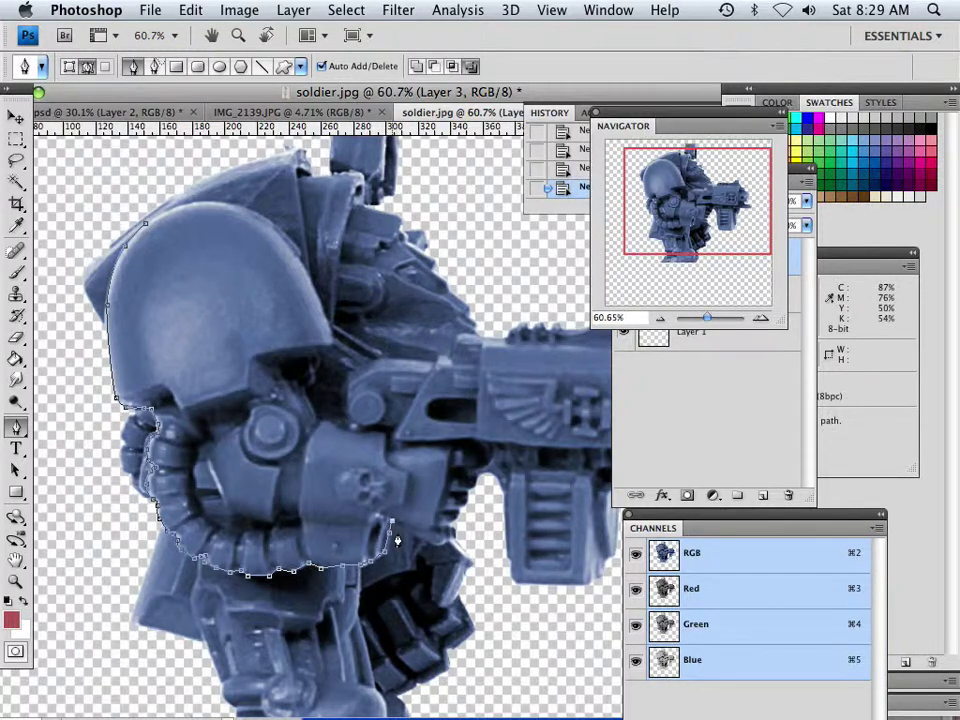
pyautogui.click(406, 531)
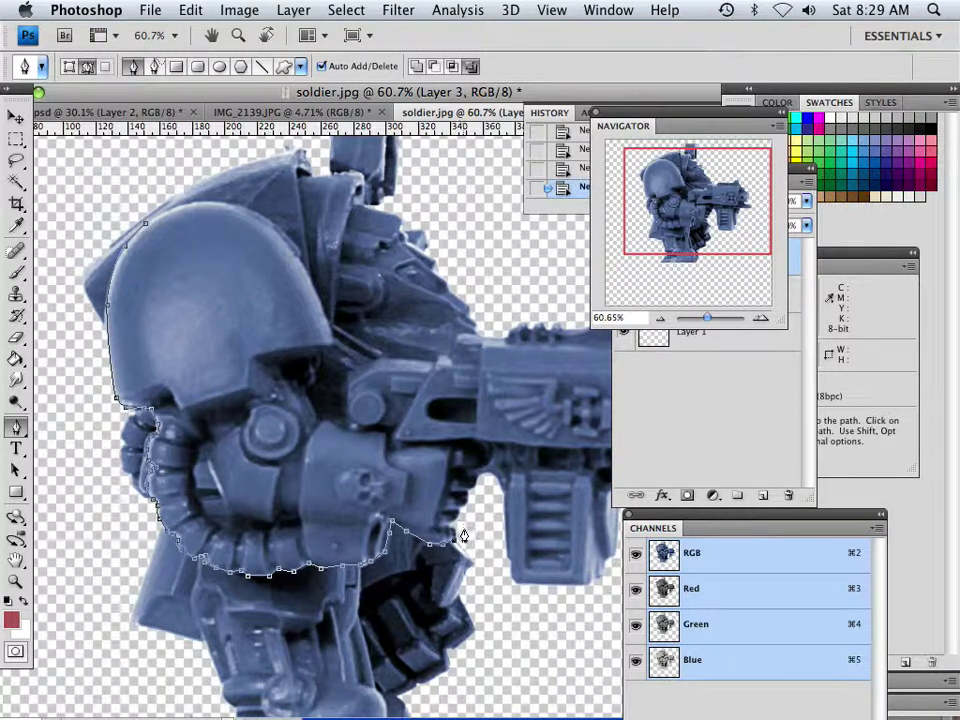
pyautogui.moveTo(720, 236); pyautogui.dragTo(725, 236)
pyautogui.moveTo(708, 322); pyautogui.dragTo(704, 320)
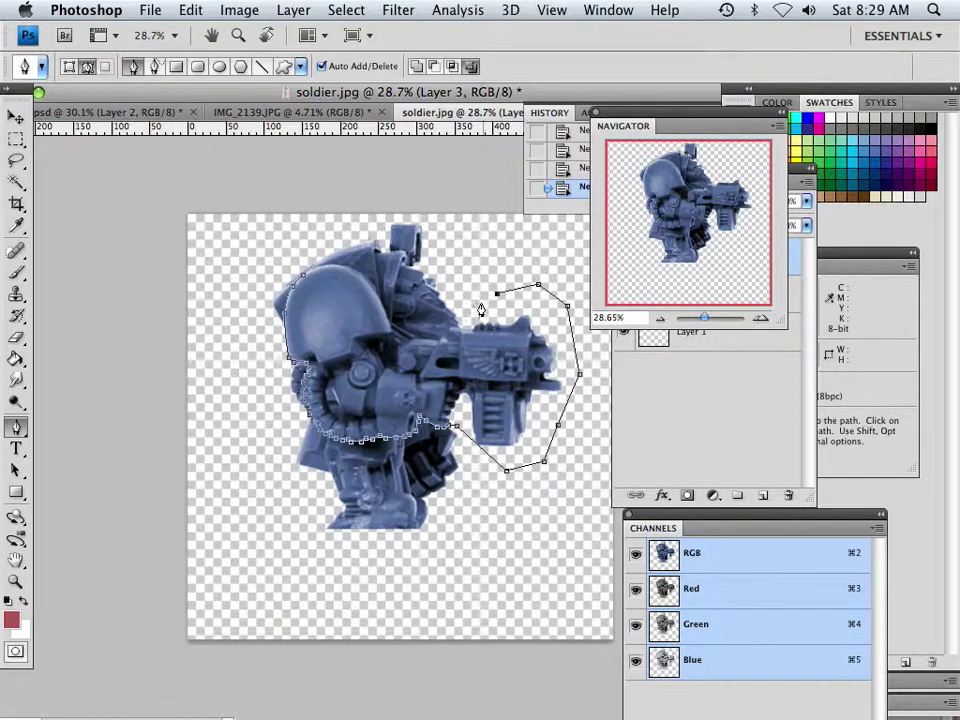
# Step: Bring the path back to the gun's top edge and trace its rear upper contour to the rounded stock end
pyautogui.moveTo(706, 319); pyautogui.dragTo(712, 319)
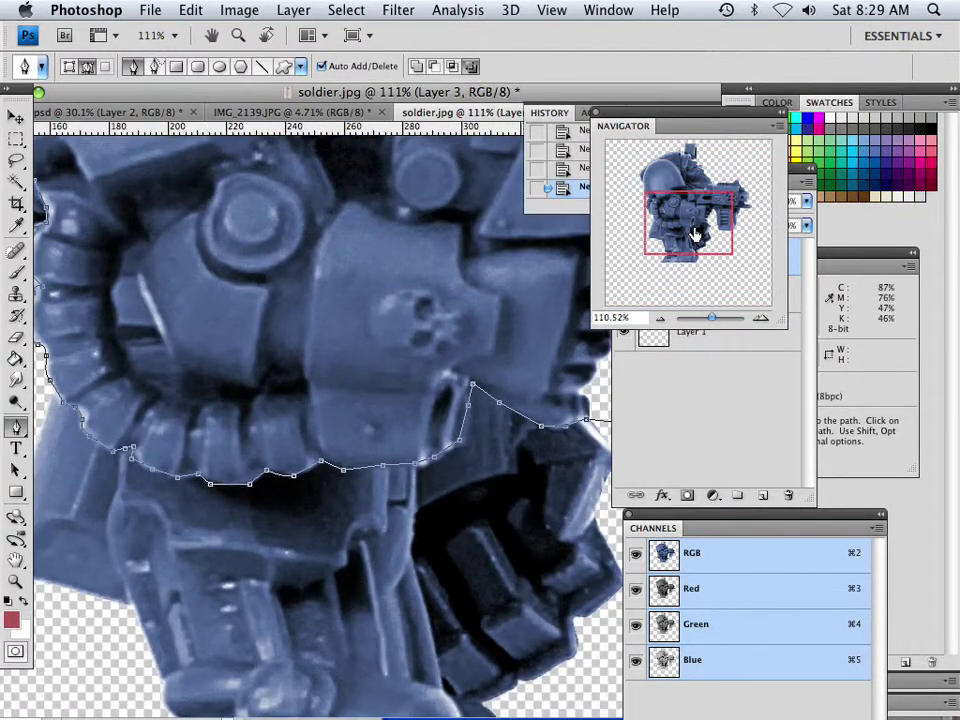
pyautogui.moveTo(695, 228); pyautogui.dragTo(703, 194)
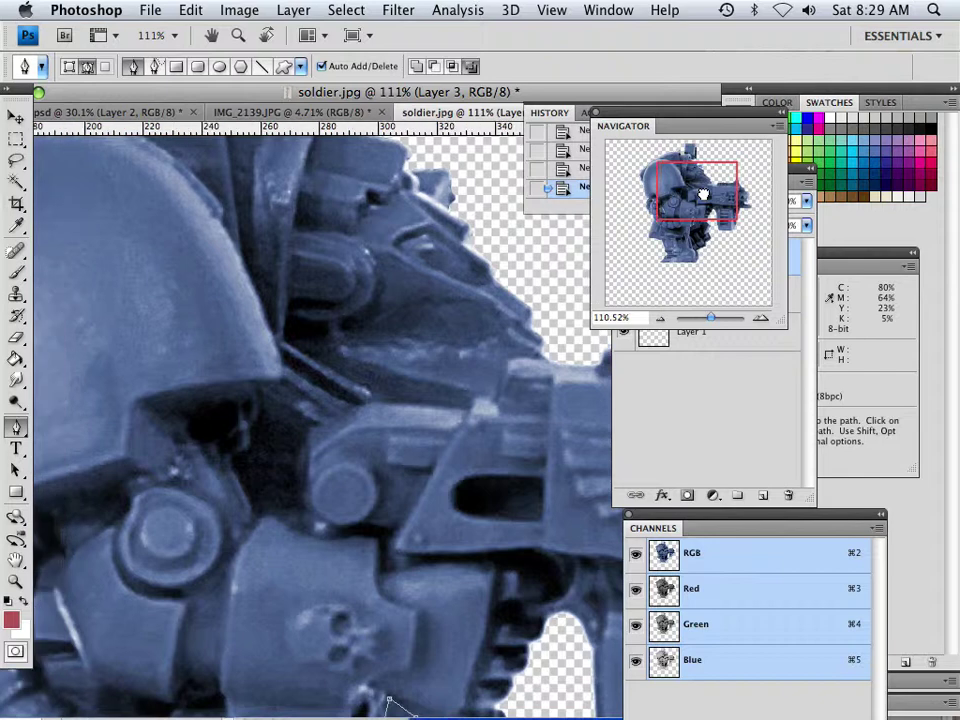
pyautogui.click(551, 361)
pyautogui.click(510, 358)
pyautogui.click(498, 382)
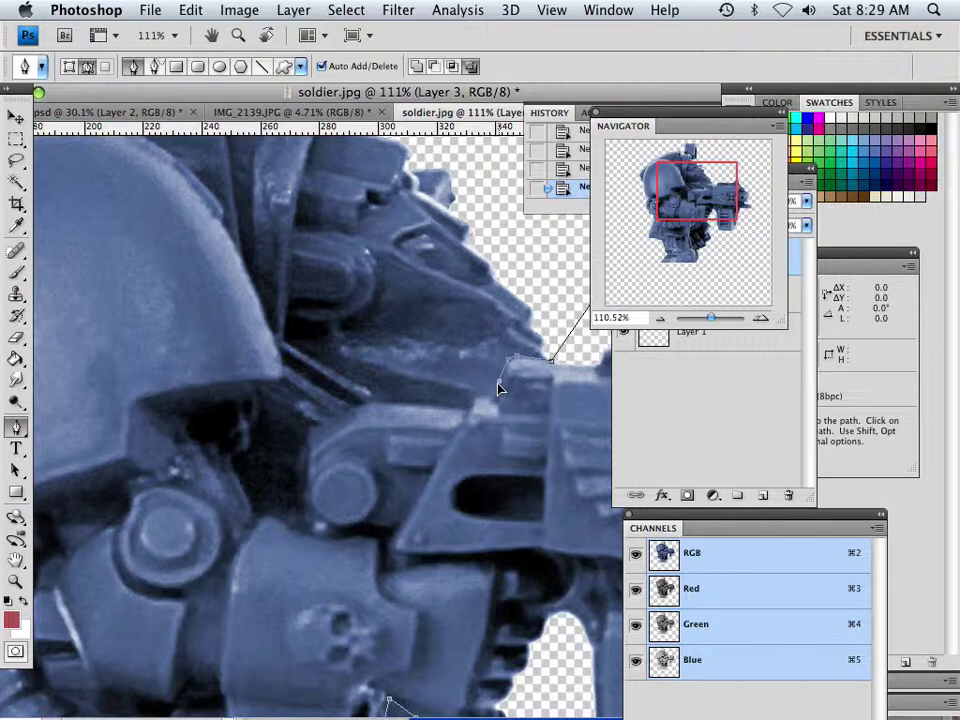
pyautogui.click(482, 398)
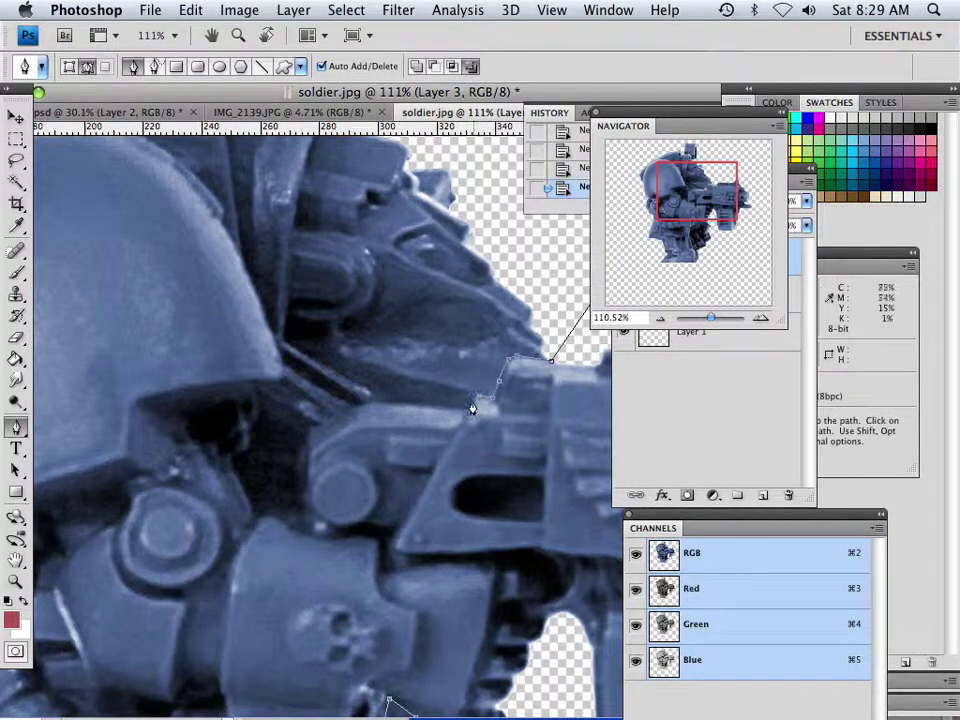
pyautogui.click(454, 405)
pyautogui.click(345, 409)
pyautogui.click(308, 430)
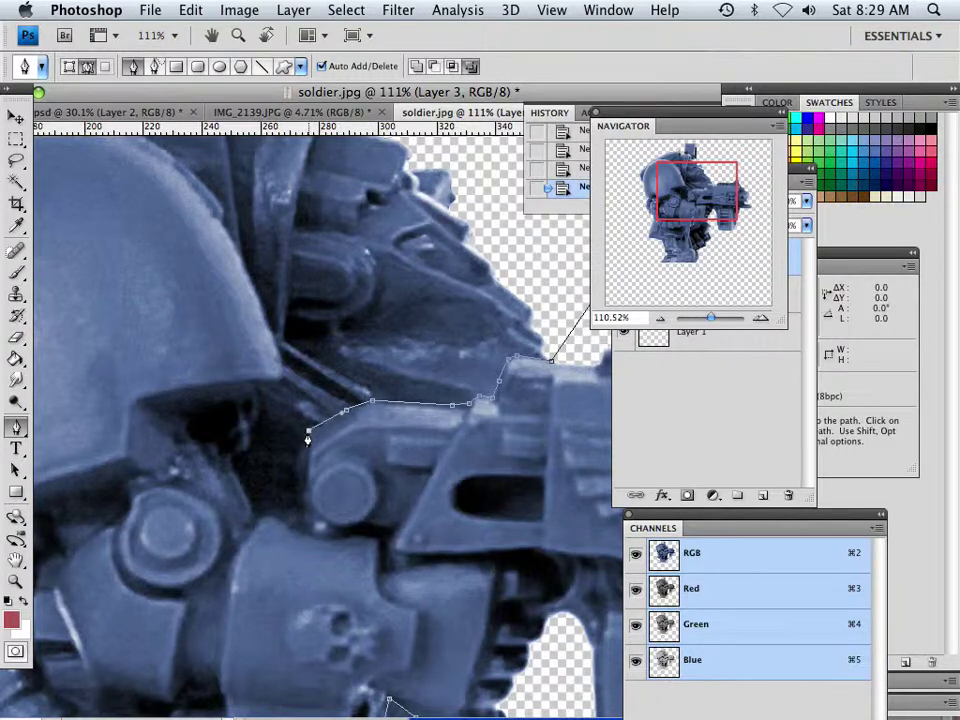
# Step: Trace the path around the dark gap between the gun's stock and the arm, up toward the shoulder pad's inner corner
pyautogui.click(302, 452)
pyautogui.click(302, 486)
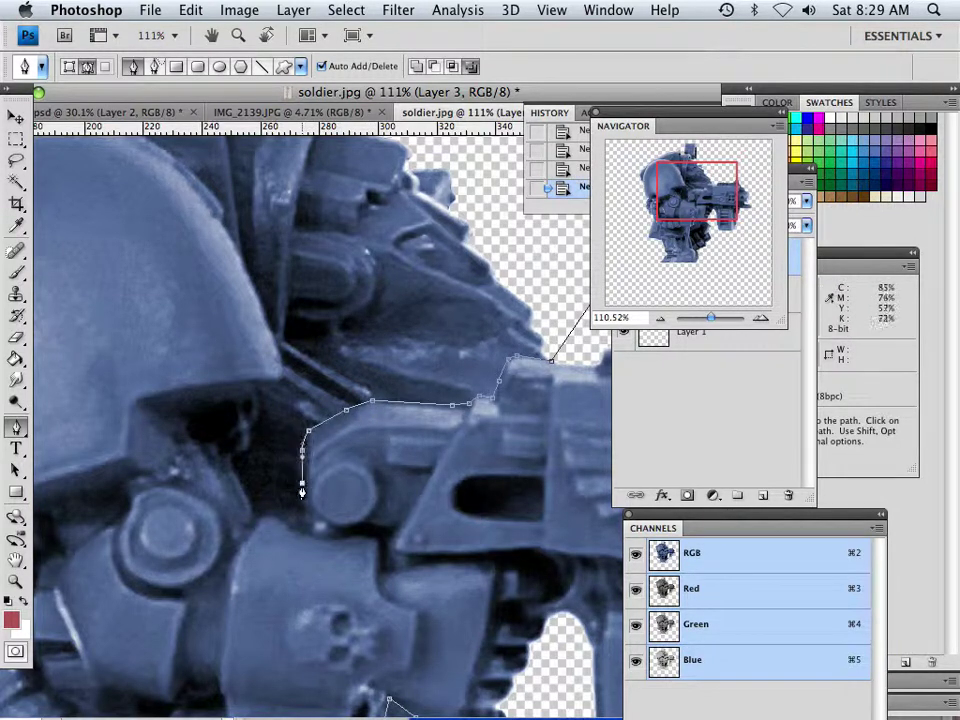
pyautogui.click(303, 500)
pyautogui.click(303, 512)
pyautogui.click(297, 521)
pyautogui.click(264, 515)
pyautogui.click(241, 452)
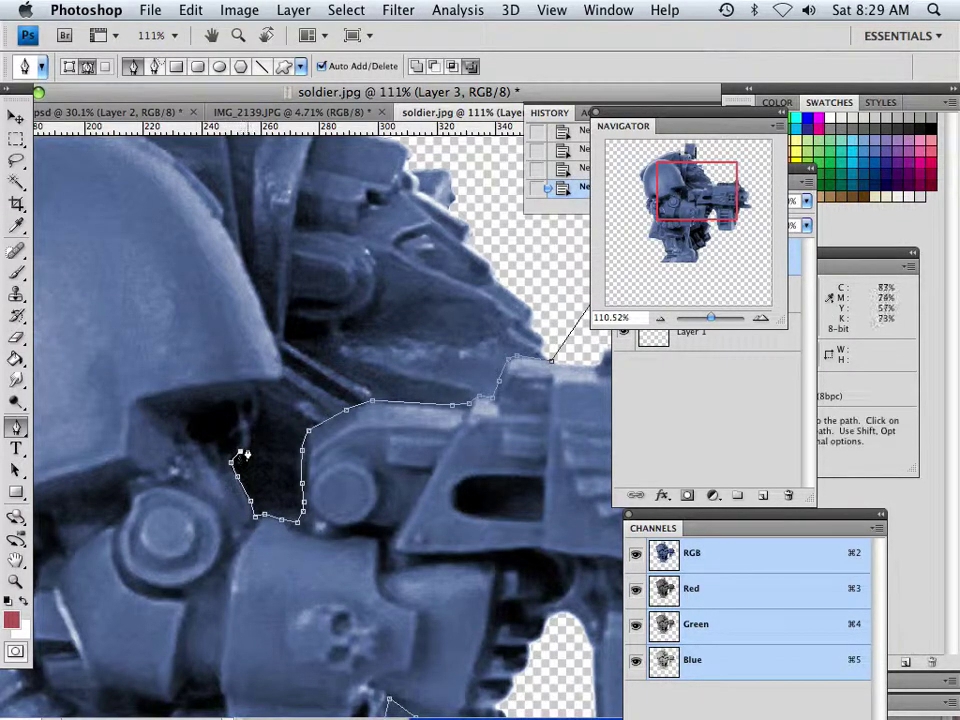
pyautogui.click(263, 400)
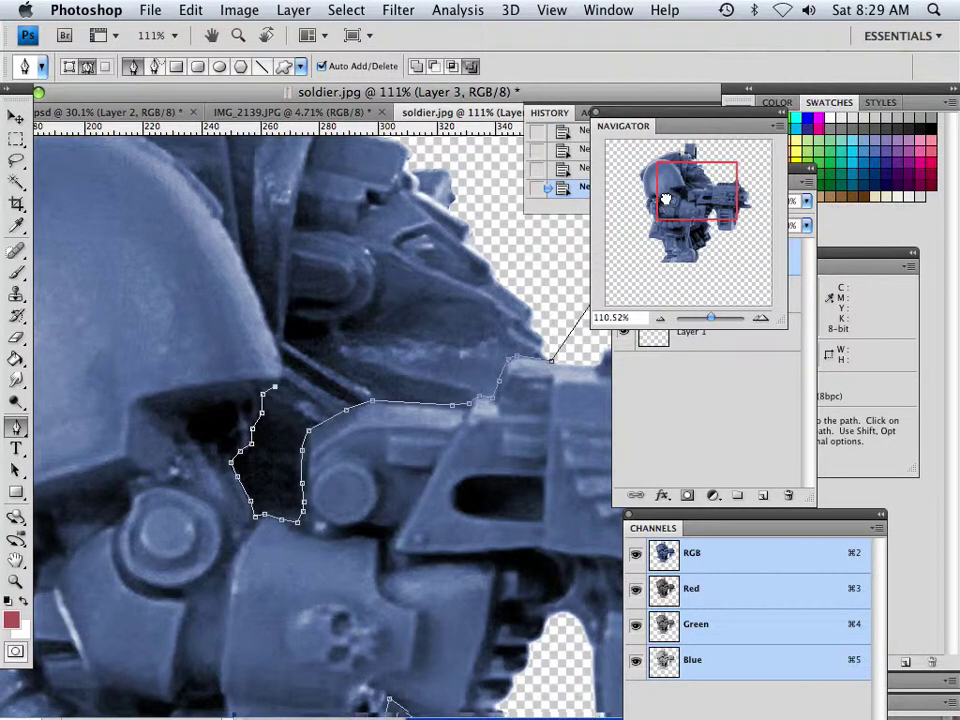
# Step: Trace the shoulder pad's inner edge and over its top, and close the path at its starting anchor
pyautogui.moveTo(666, 201); pyautogui.dragTo(645, 193)
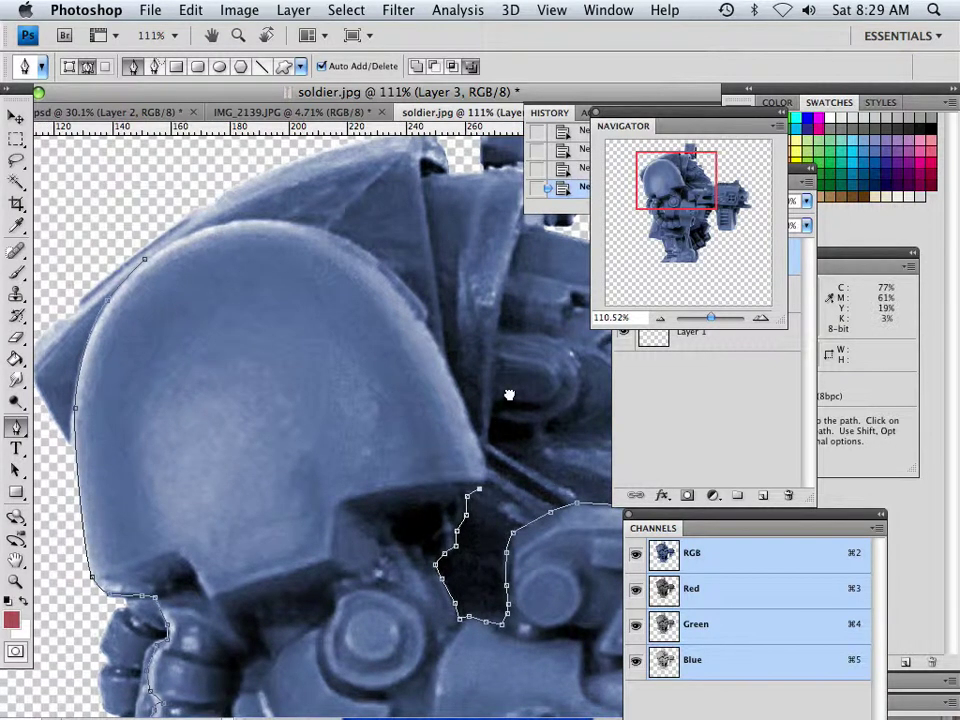
pyautogui.click(488, 470)
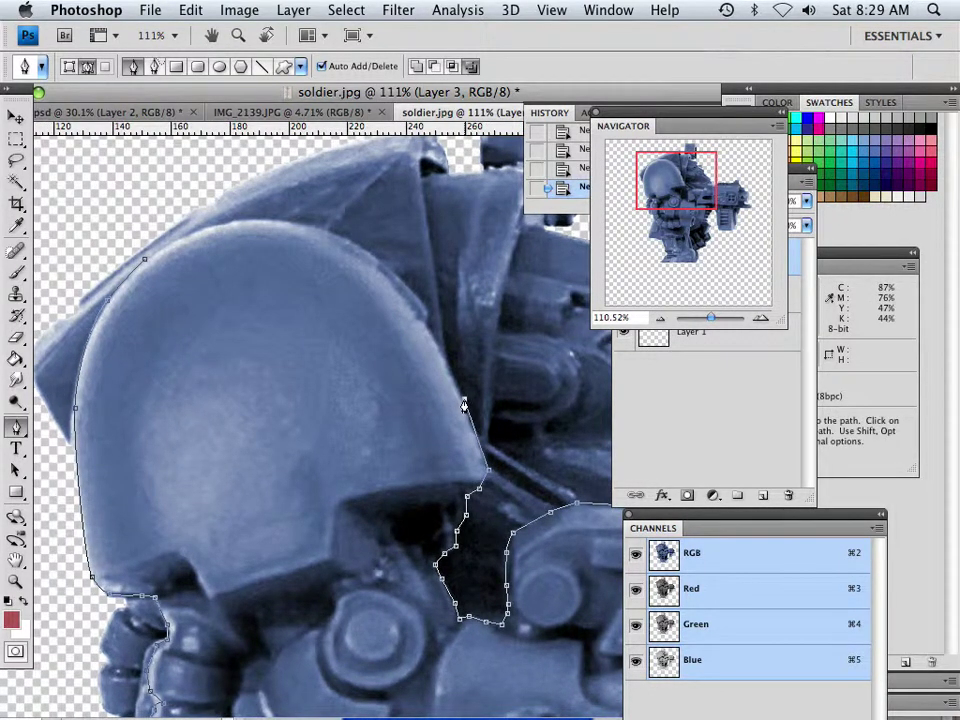
pyautogui.click(426, 318)
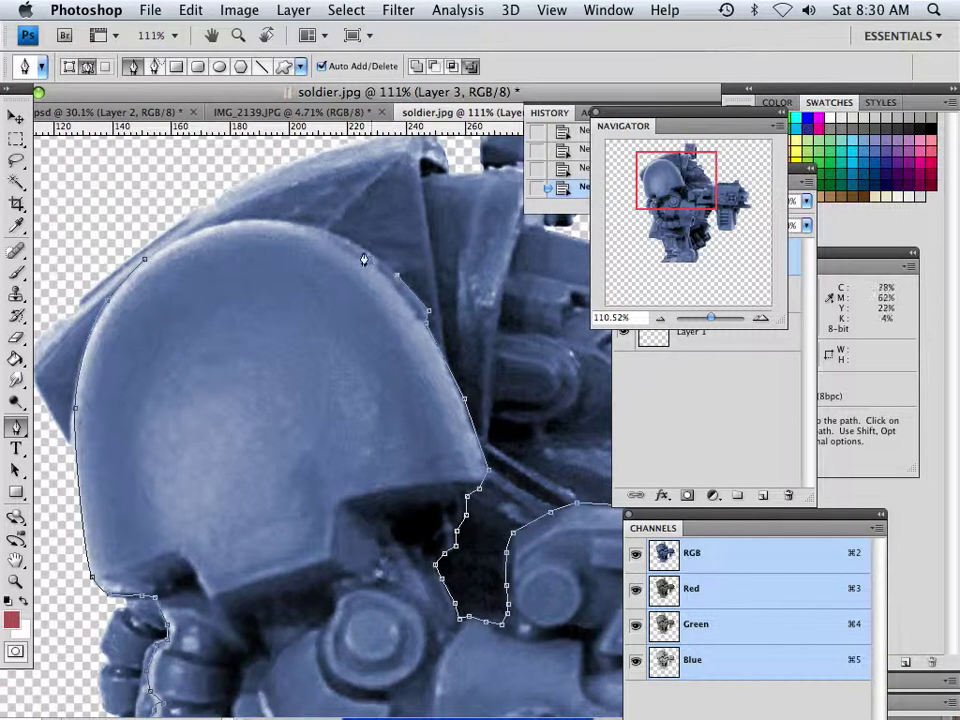
pyautogui.click(335, 234)
pyautogui.moveTo(265, 217); pyautogui.dragTo(258, 216)
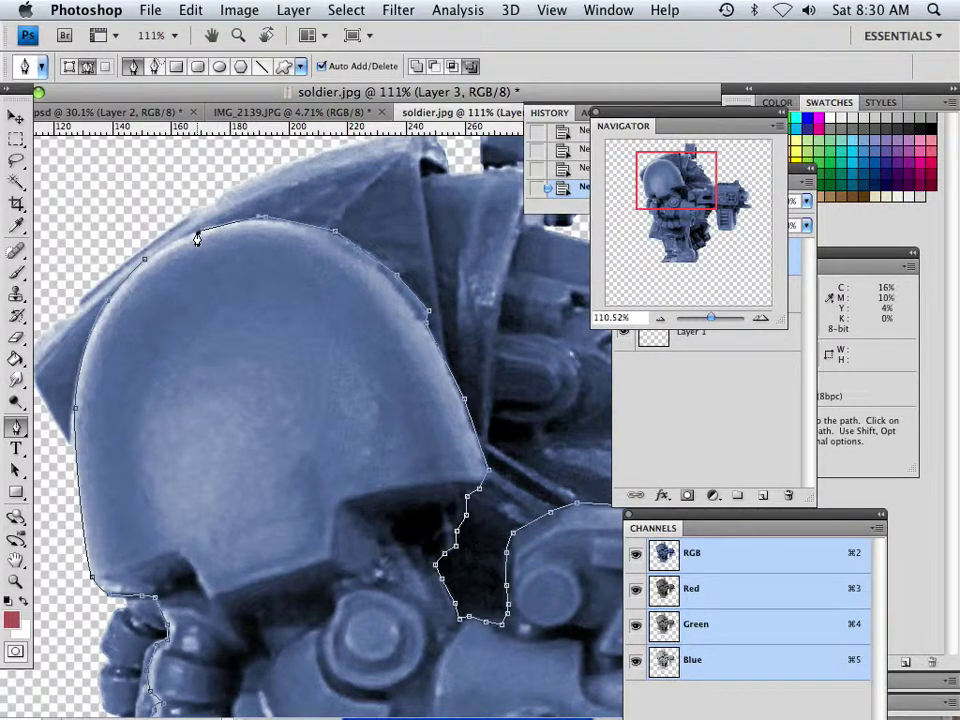
pyautogui.click(197, 234)
pyautogui.click(144, 265)
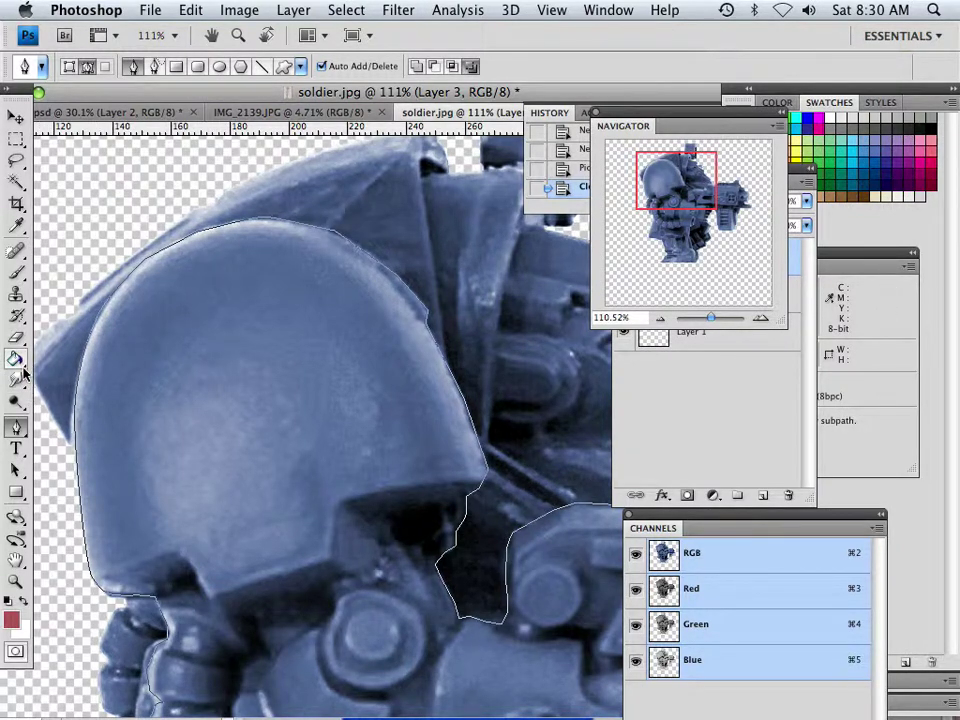
# Step: Reposition the anchor on the shoulder pad's top edge and the anchor below the gun with the Direct Selection tool
pyautogui.moveTo(20, 469); pyautogui.dragTo(70, 484)
pyautogui.click(197, 233)
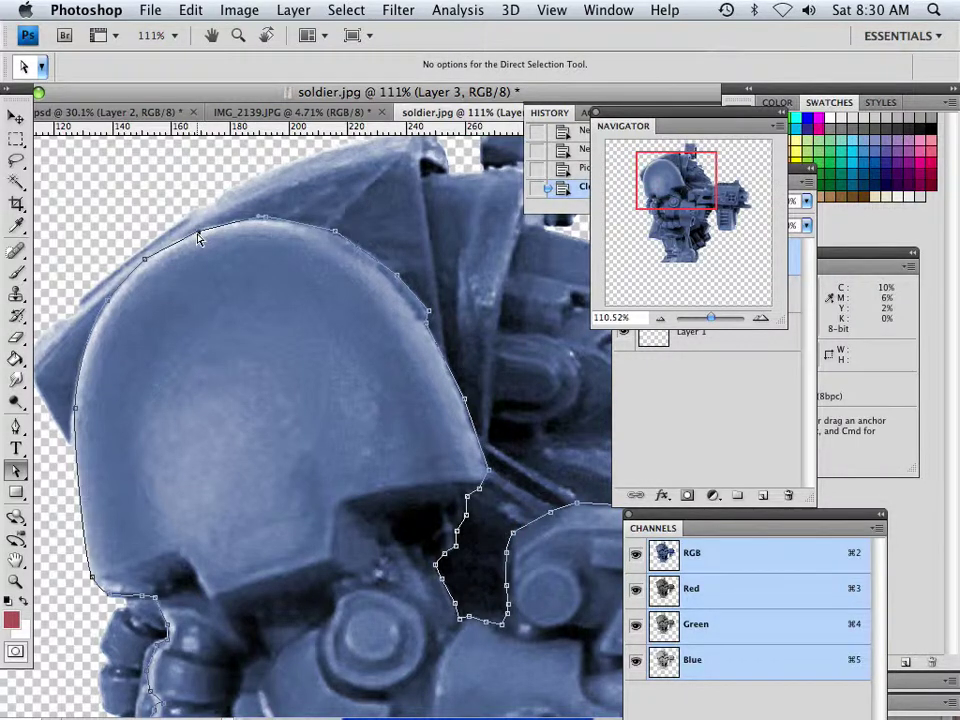
pyautogui.moveTo(197, 236); pyautogui.dragTo(197, 233)
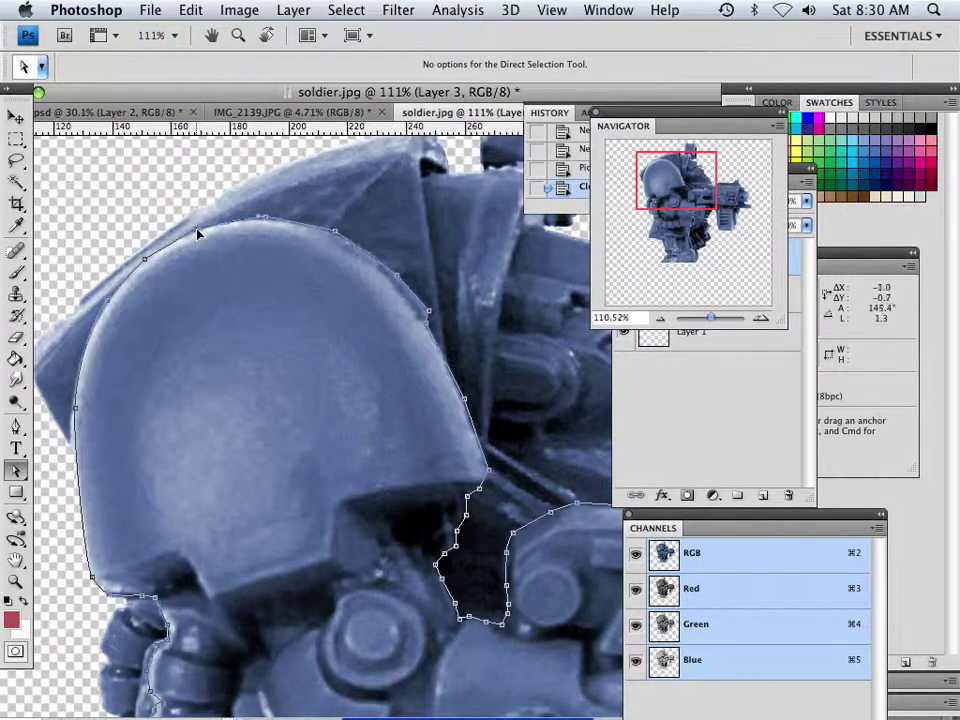
pyautogui.moveTo(691, 199); pyautogui.dragTo(731, 246)
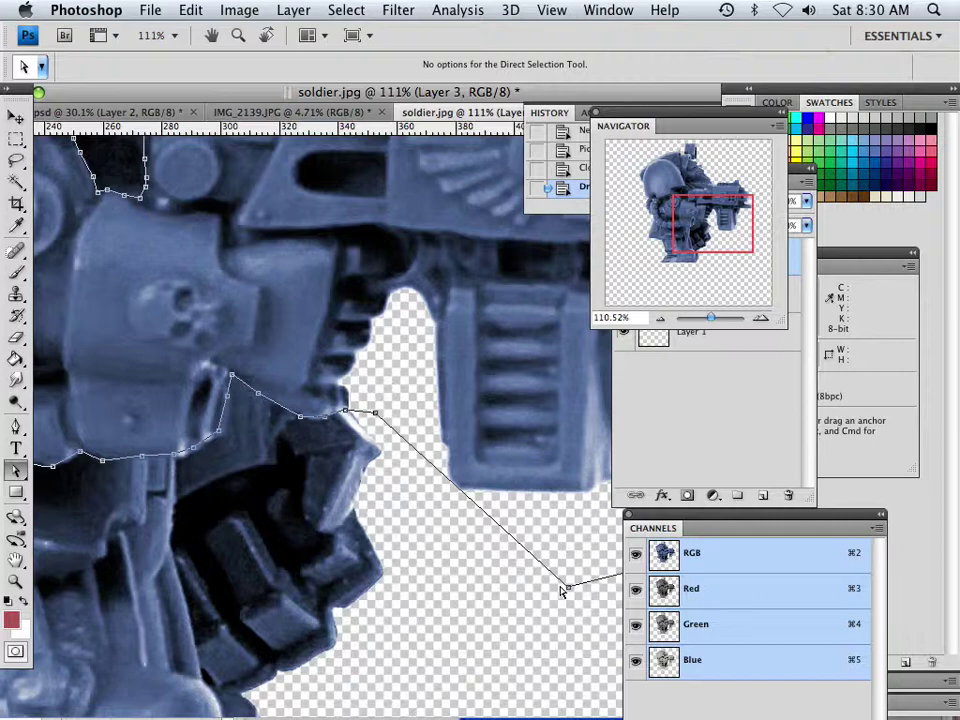
pyautogui.moveTo(571, 592); pyautogui.dragTo(551, 596)
pyautogui.moveTo(706, 320); pyautogui.dragTo(703, 319)
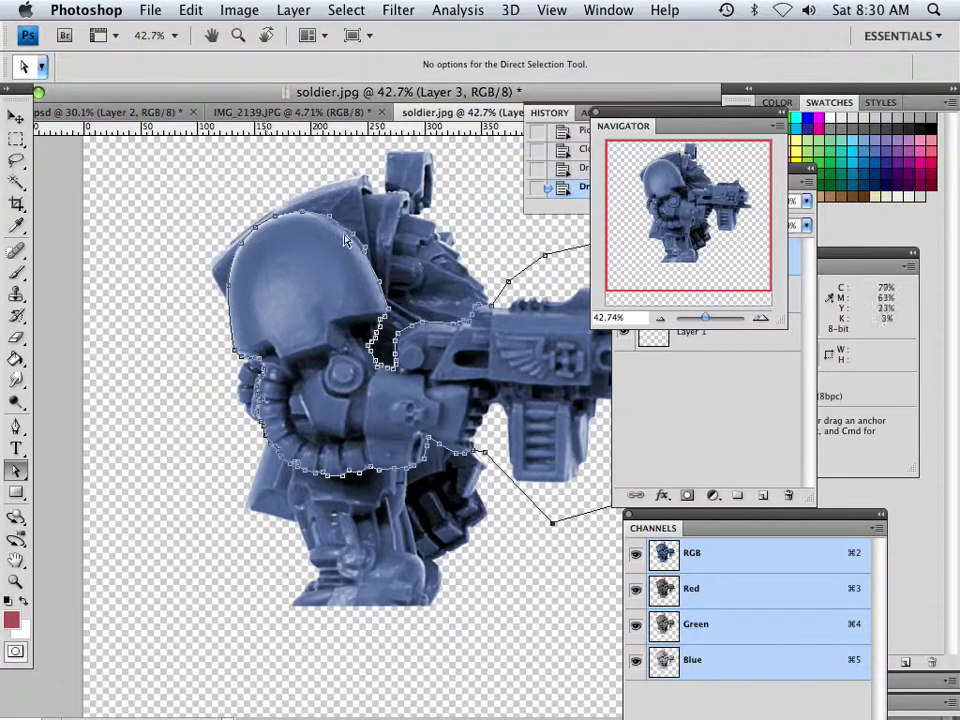
# Step: Show the Paths panel, float it over the Layers panel, and move the Channels panel out of the way
pyautogui.click(692, 364)
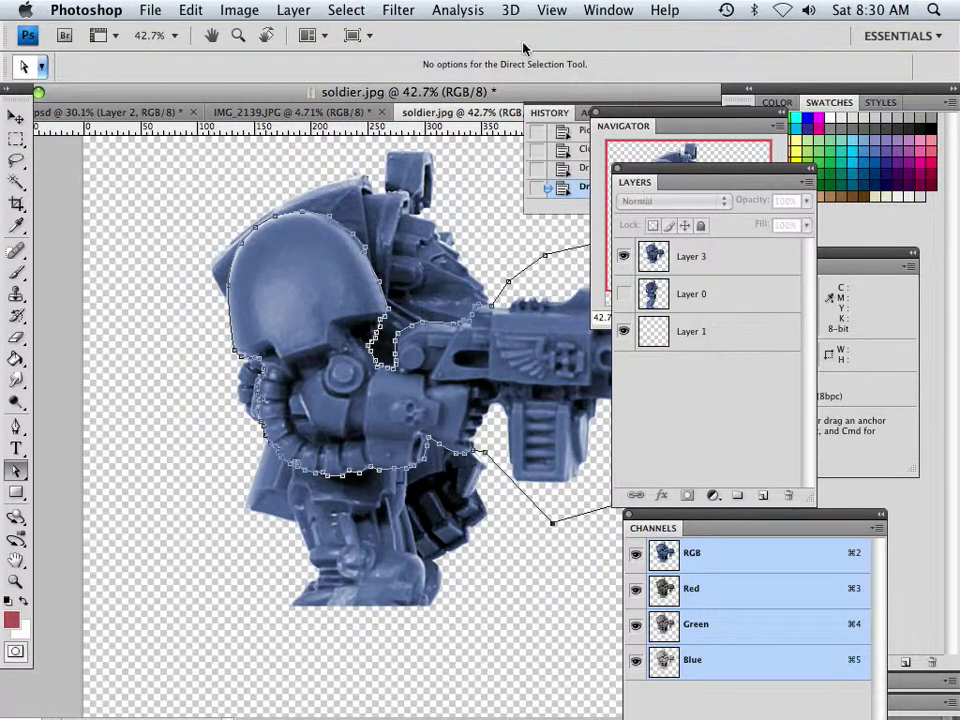
pyautogui.click(607, 10)
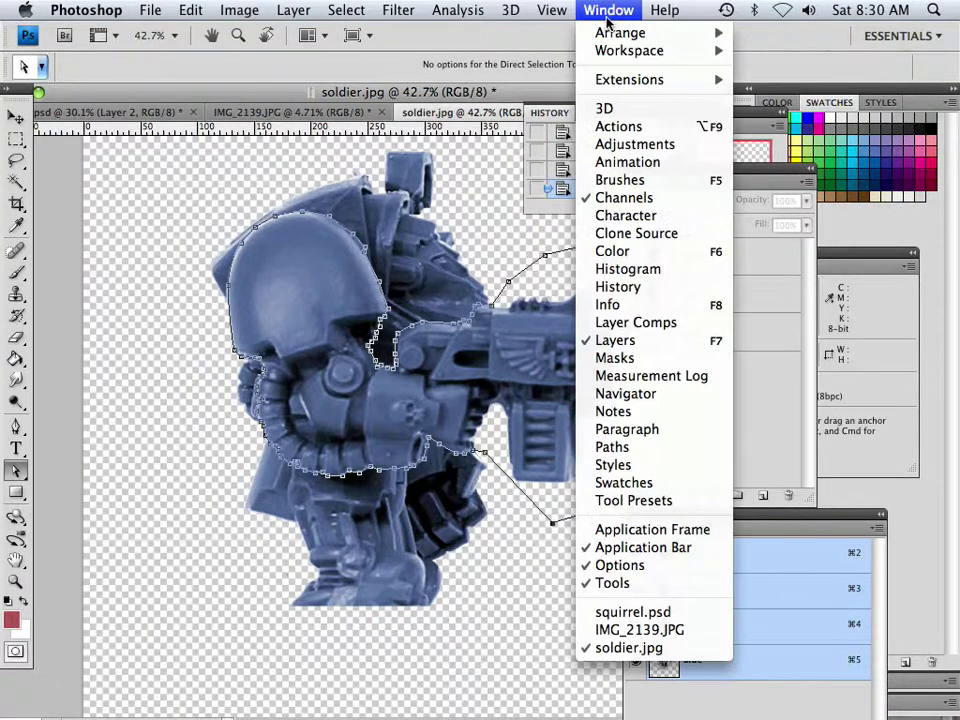
pyautogui.click(614, 448)
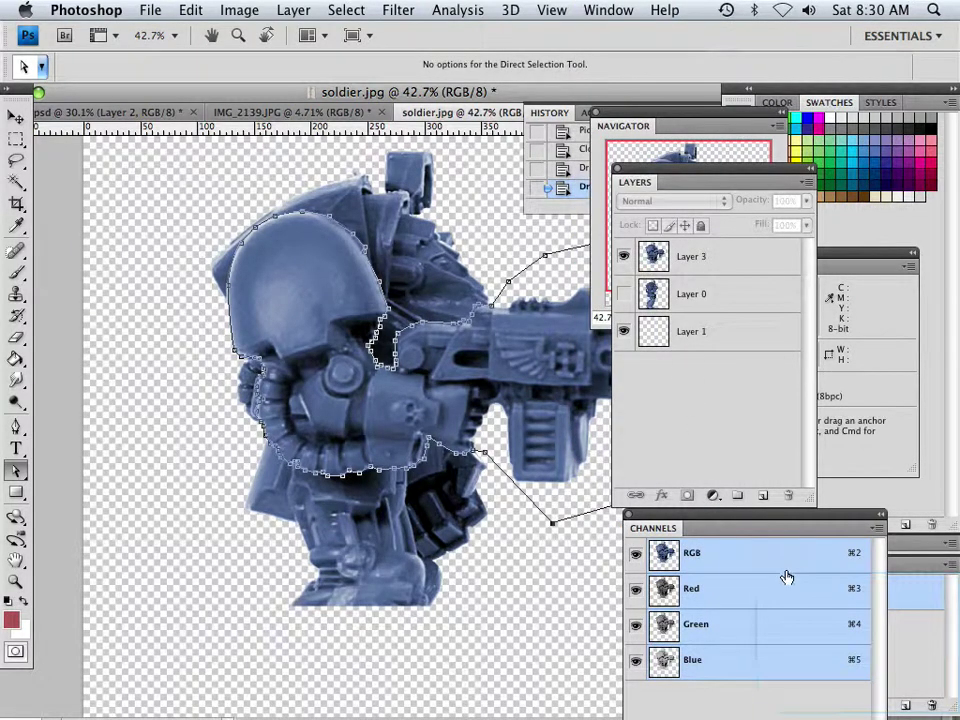
pyautogui.moveTo(741, 521); pyautogui.dragTo(453, 529)
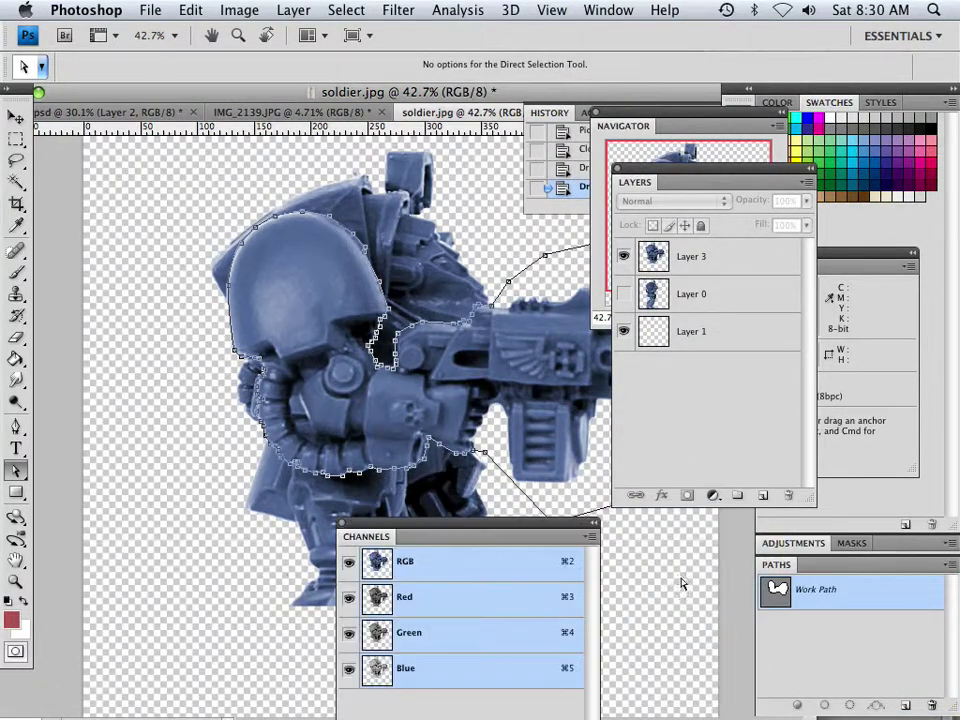
pyautogui.doubleClick(838, 568)
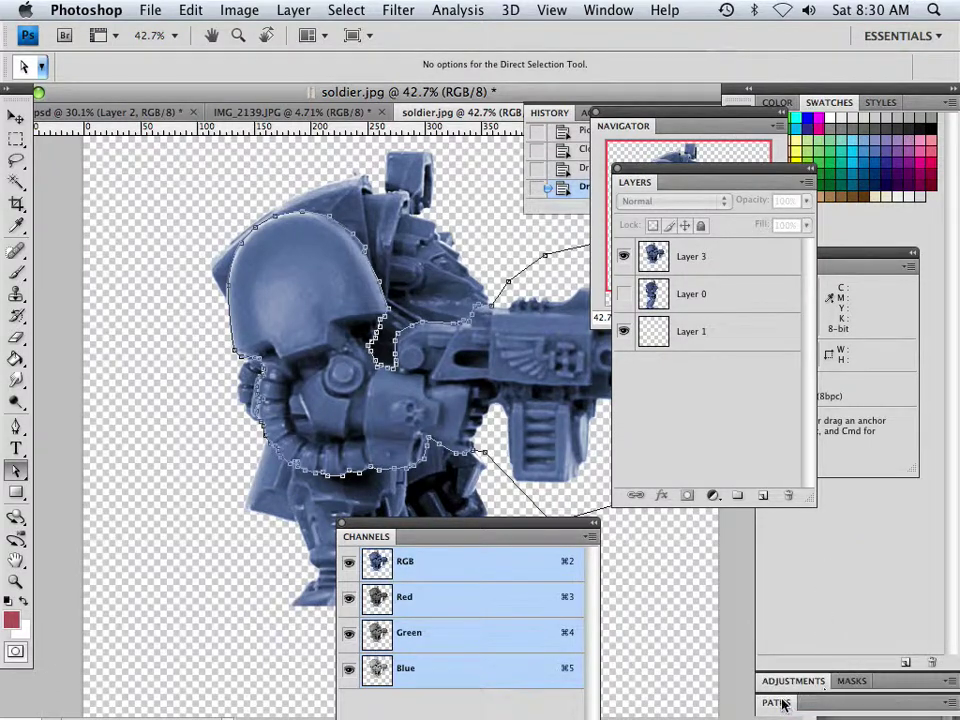
pyautogui.moveTo(783, 704); pyautogui.dragTo(702, 370)
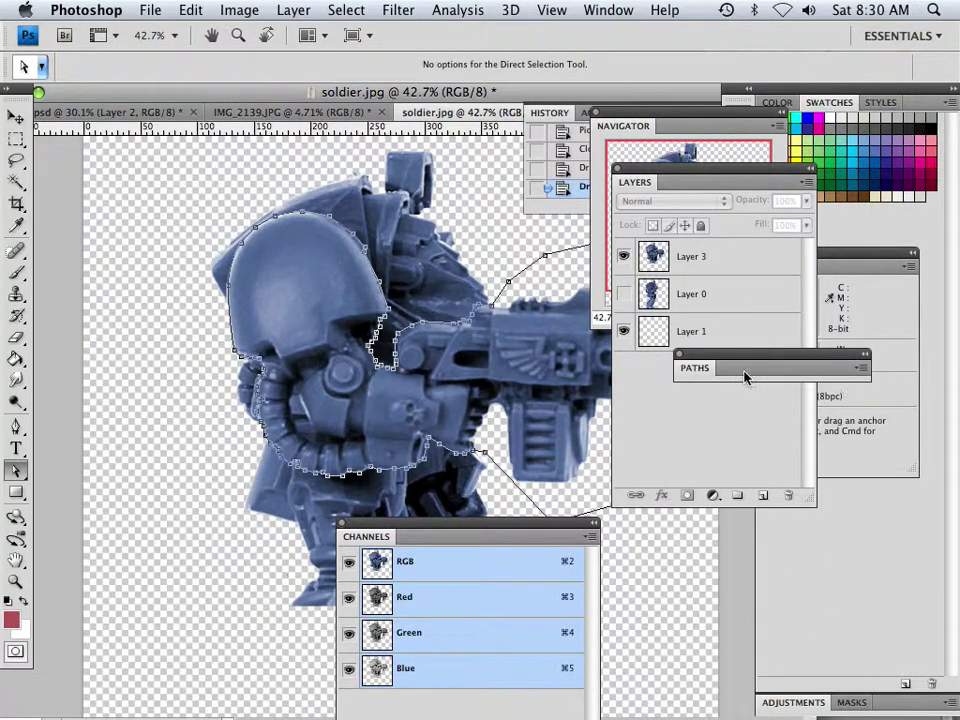
pyautogui.click(704, 372)
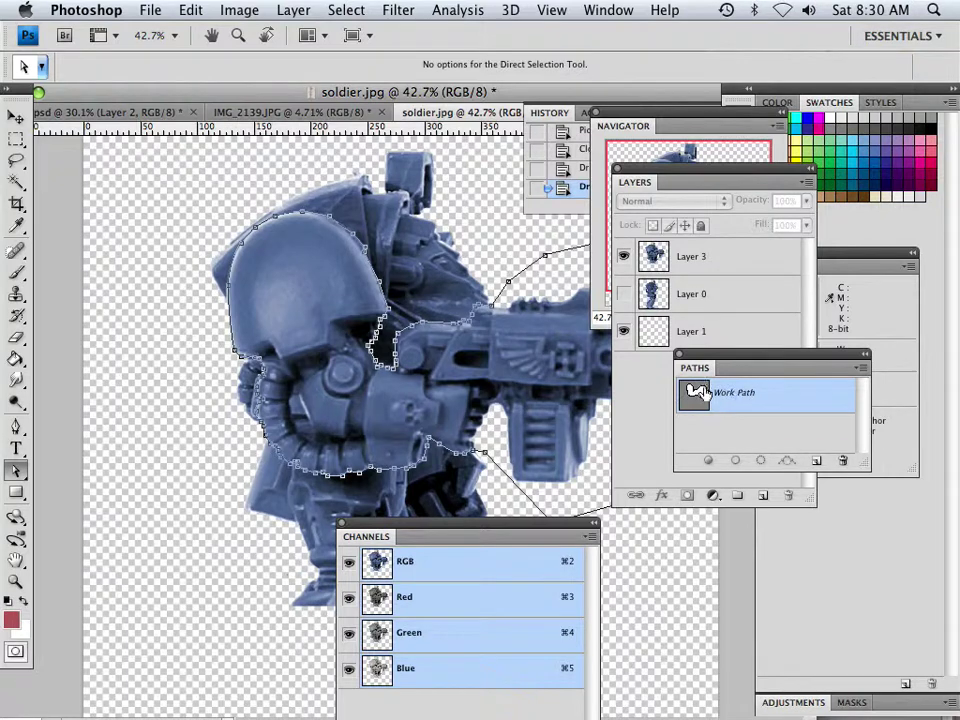
# Step: Load the Work Path around the shoulder, arm and gun as a selection
pyautogui.moveTo(695, 393); pyautogui.dragTo(719, 410)
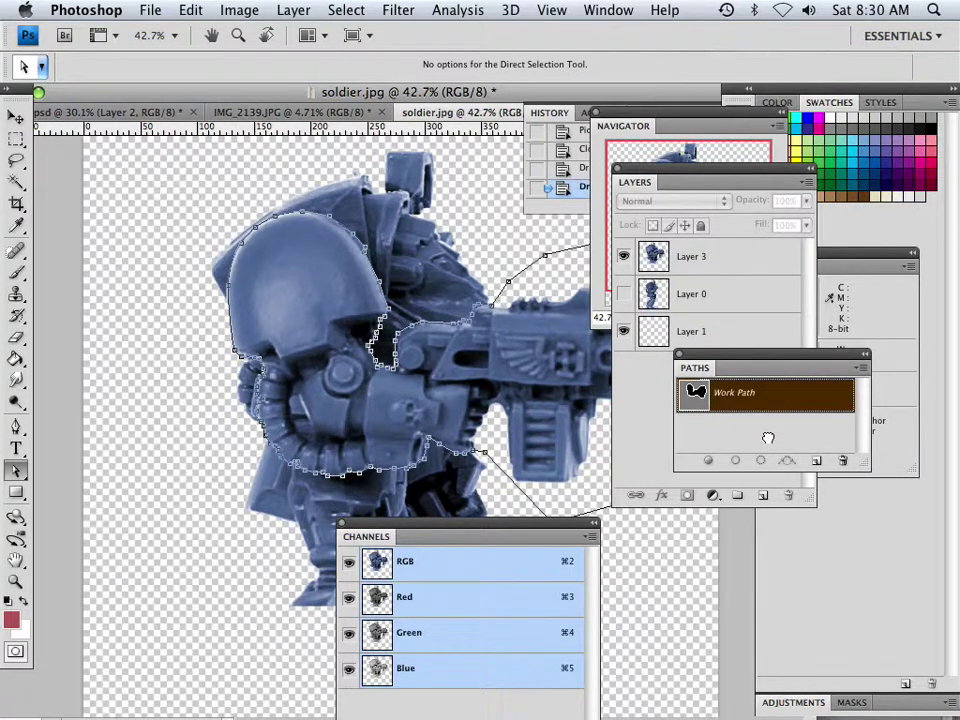
pyautogui.moveTo(768, 437); pyautogui.dragTo(760, 462)
pyautogui.click(690, 444)
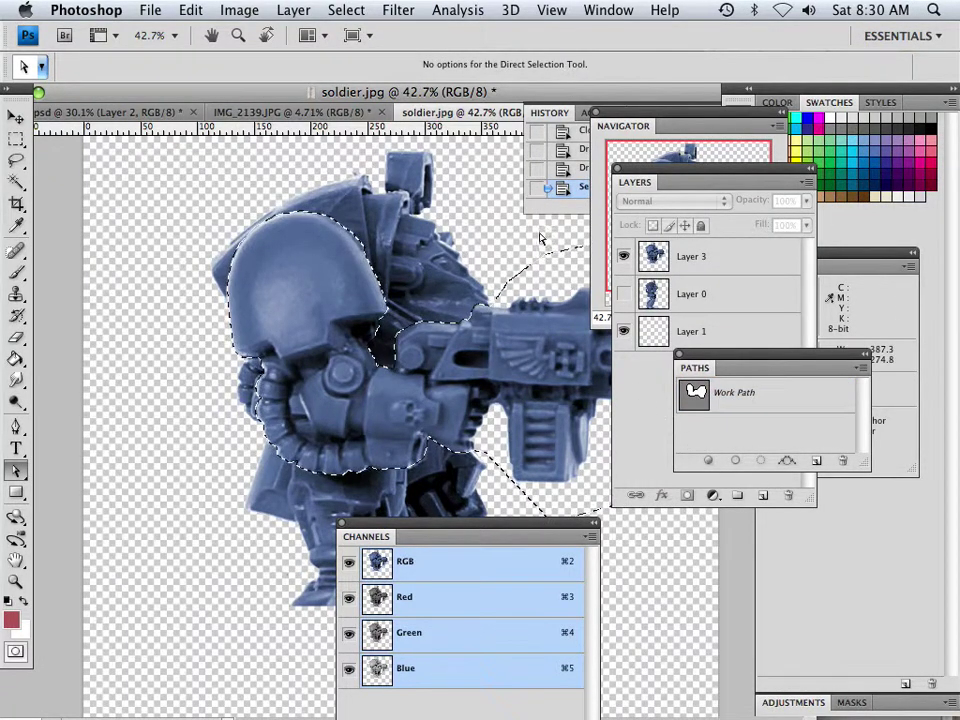
# Step: Invert the selection, clear everything outside the shoulder, arm and gun from Layer 3, and deselect
pyautogui.click(348, 12)
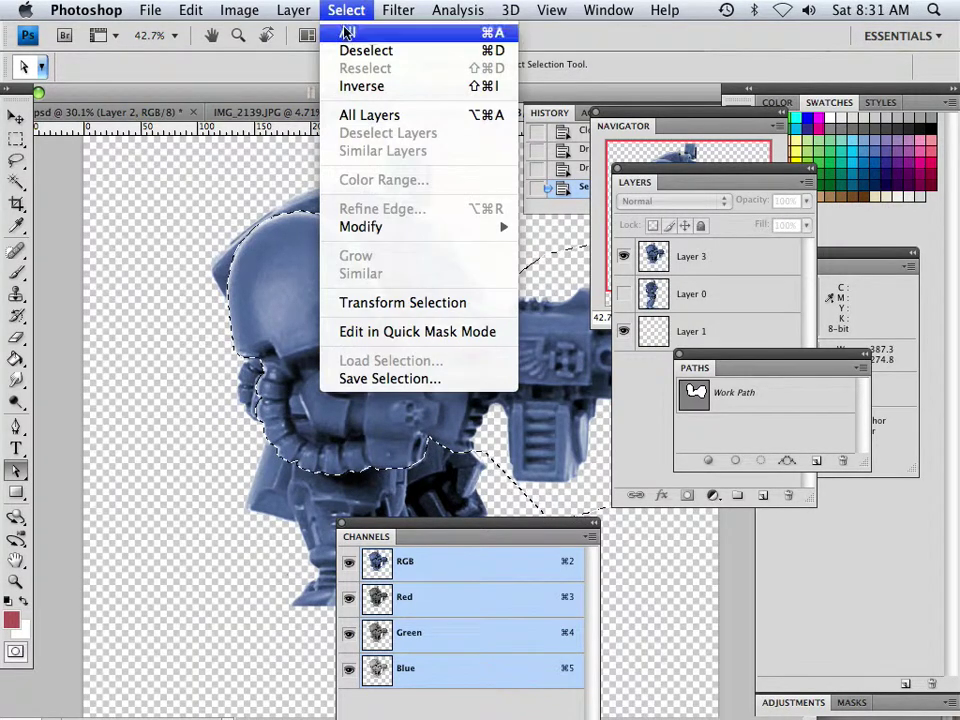
pyautogui.click(349, 87)
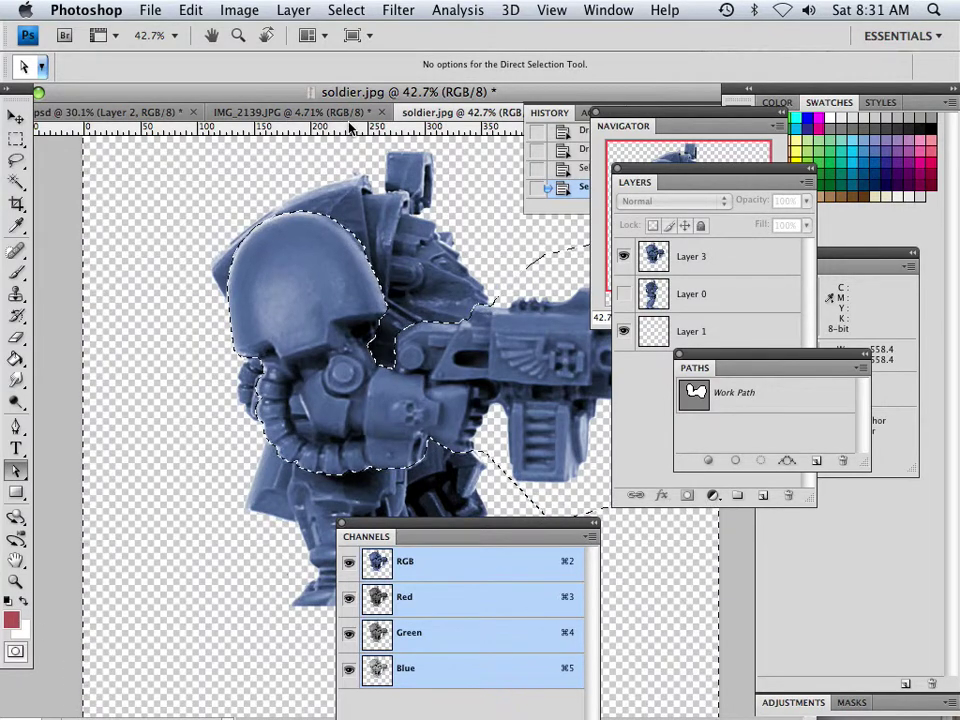
pyautogui.click(655, 262)
pyautogui.press('Delete')
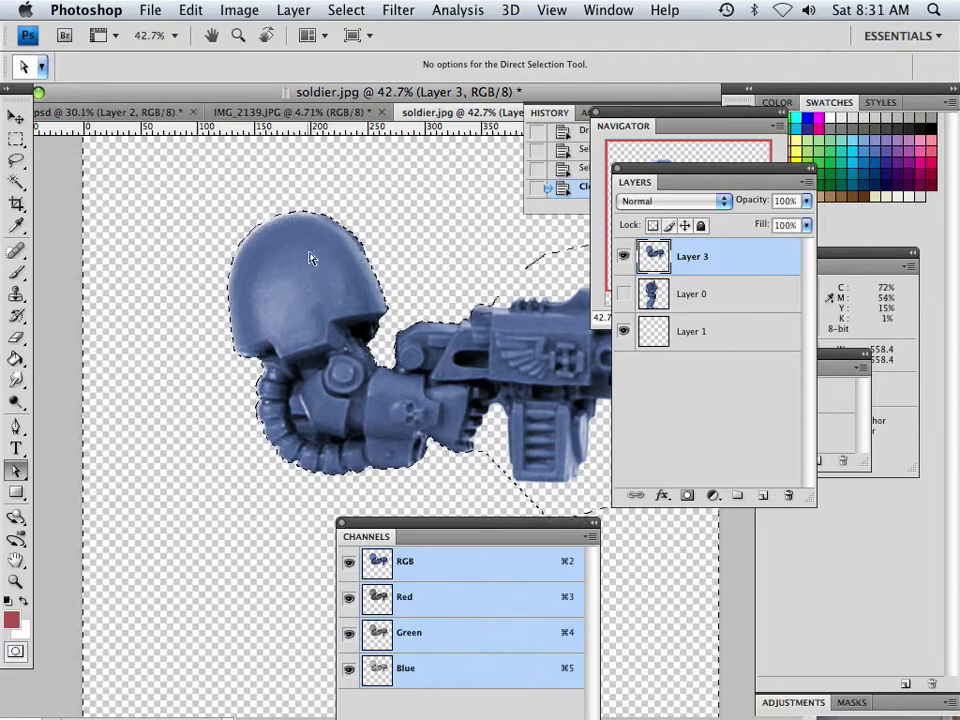
pyautogui.click(346, 10)
pyautogui.click(356, 51)
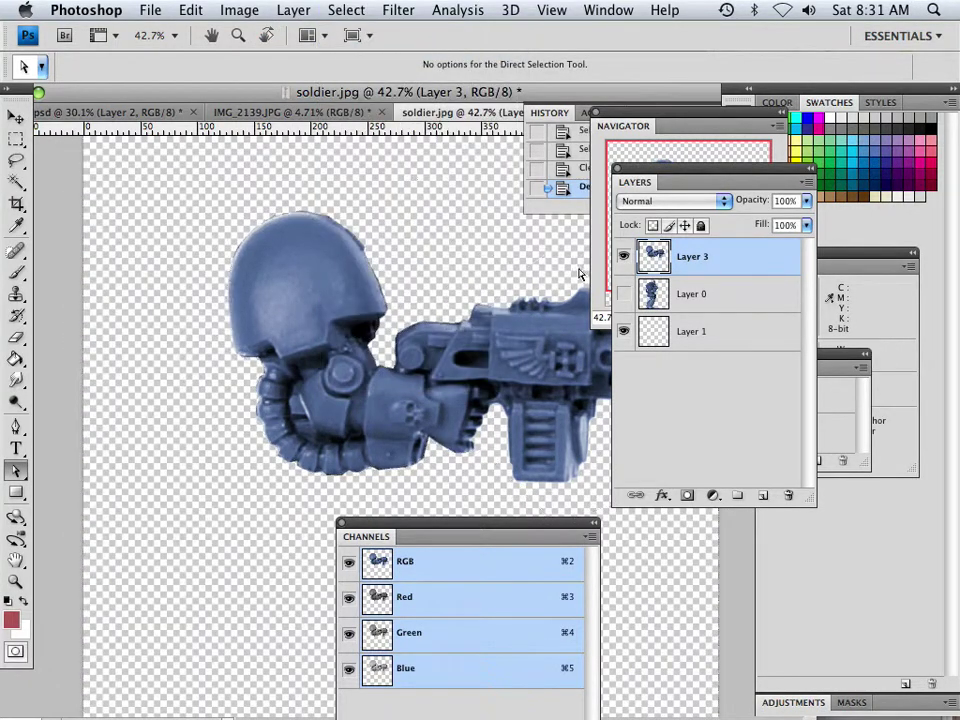
# Step: Start a pen path at the upper end of the gap between the ribbed hose and the arm, tracing down the arm plate's edge
pyautogui.click(636, 134)
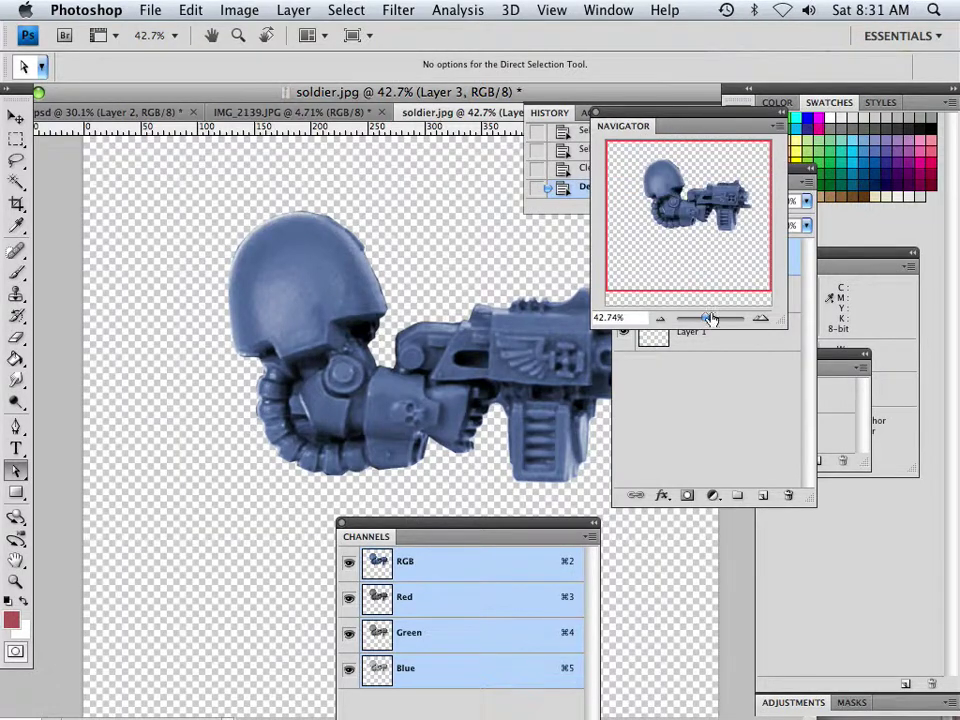
pyautogui.moveTo(706, 318); pyautogui.dragTo(709, 318)
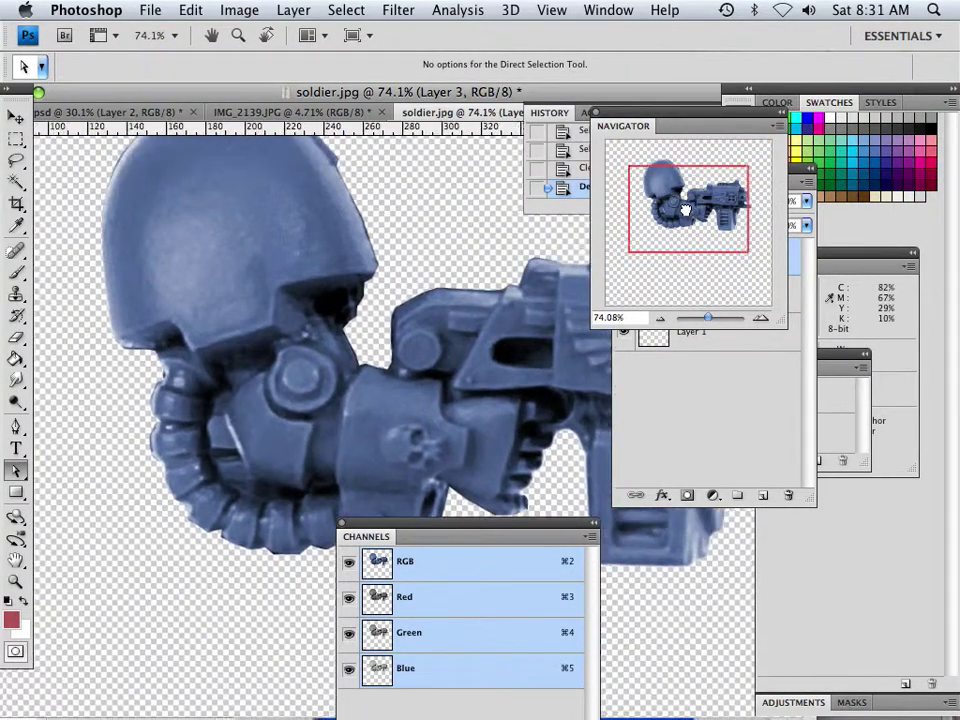
pyautogui.moveTo(684, 210); pyautogui.dragTo(685, 213)
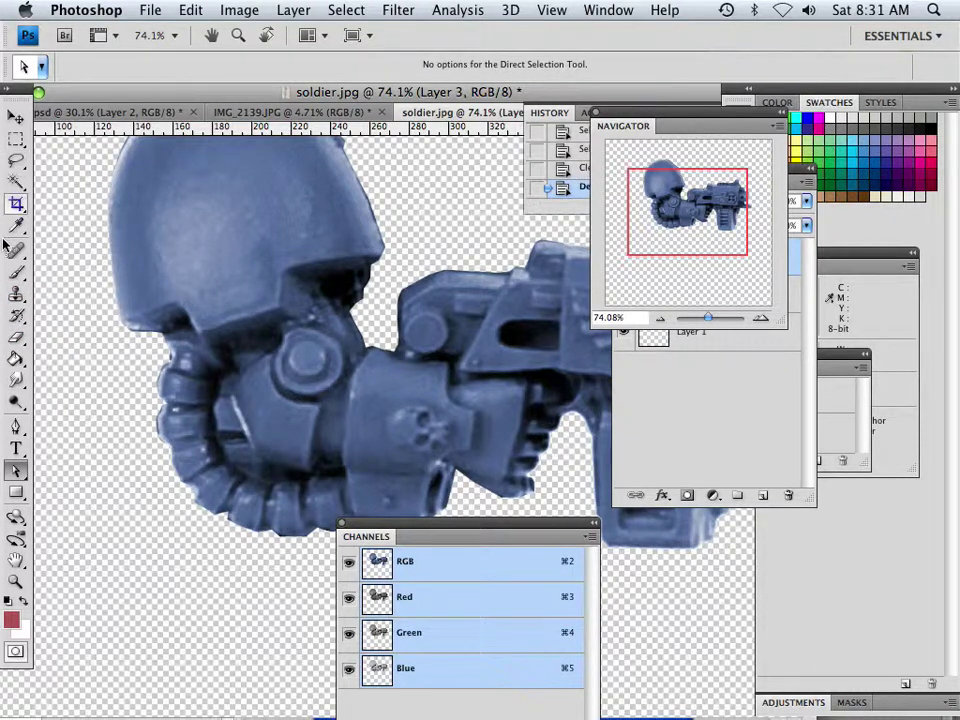
pyautogui.click(16, 427)
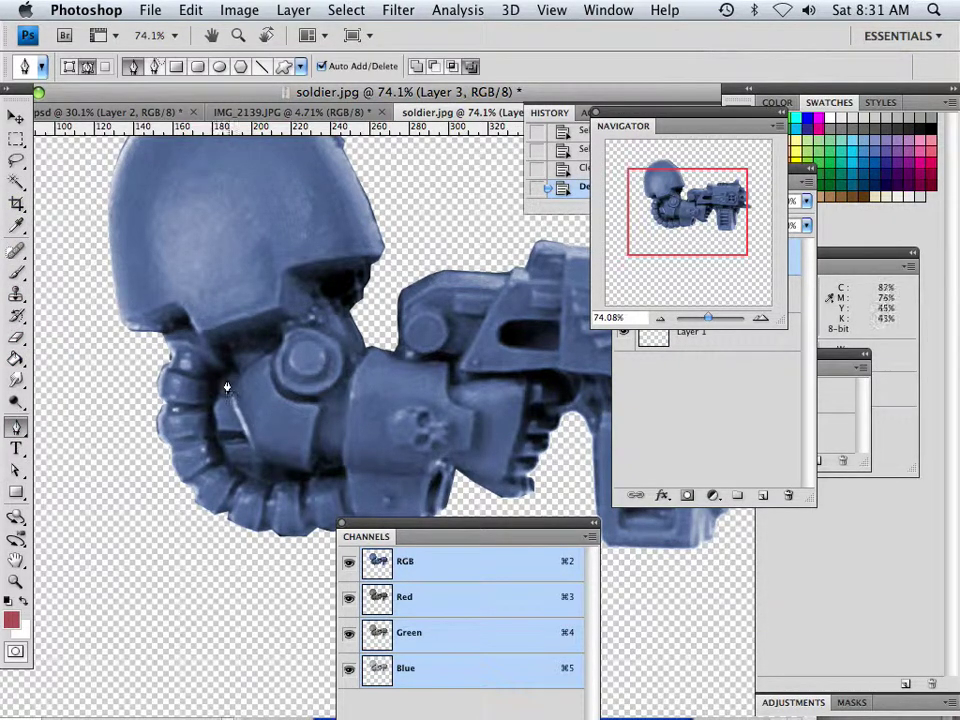
pyautogui.click(233, 377)
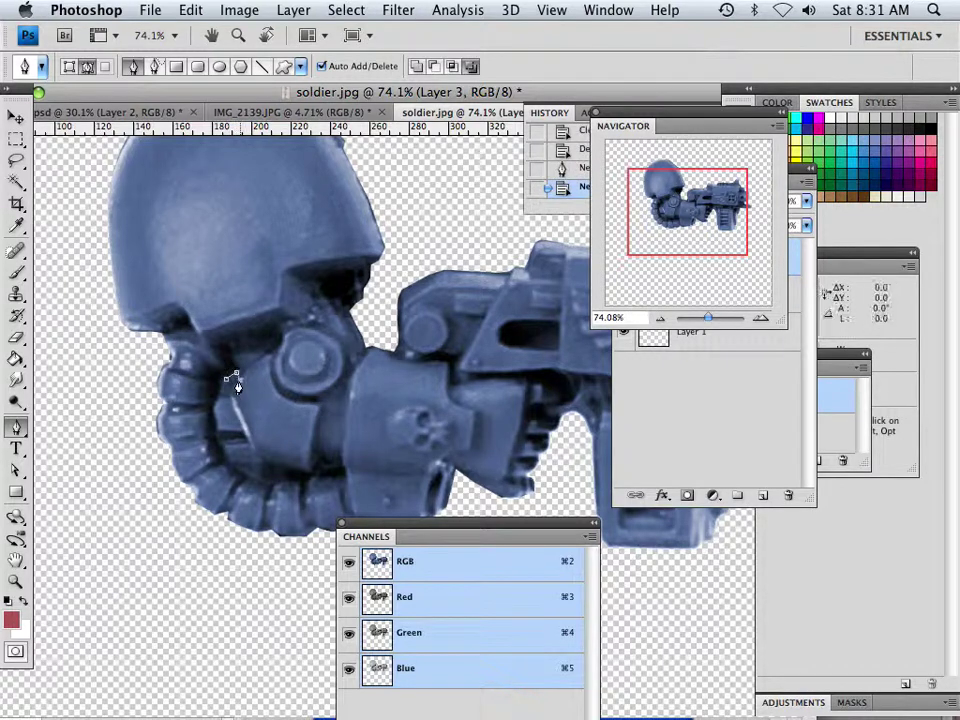
pyautogui.click(240, 380)
pyautogui.click(231, 391)
pyautogui.click(245, 433)
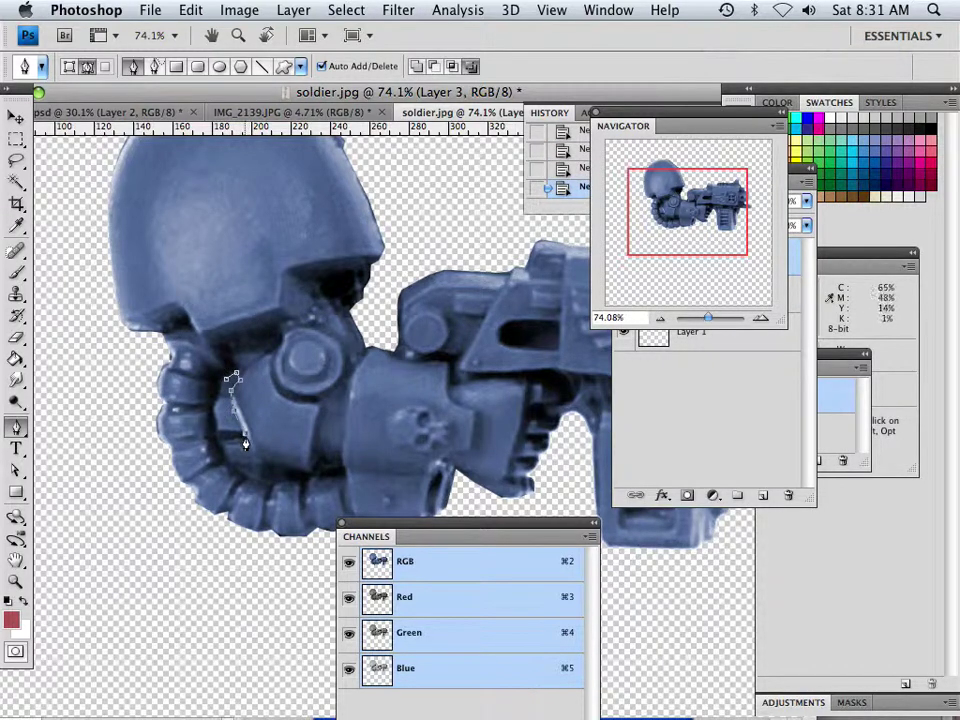
# Step: Continue the path along the arm plate's lower edge to the gap's far end near the forearm
pyautogui.click(258, 458)
pyautogui.click(288, 470)
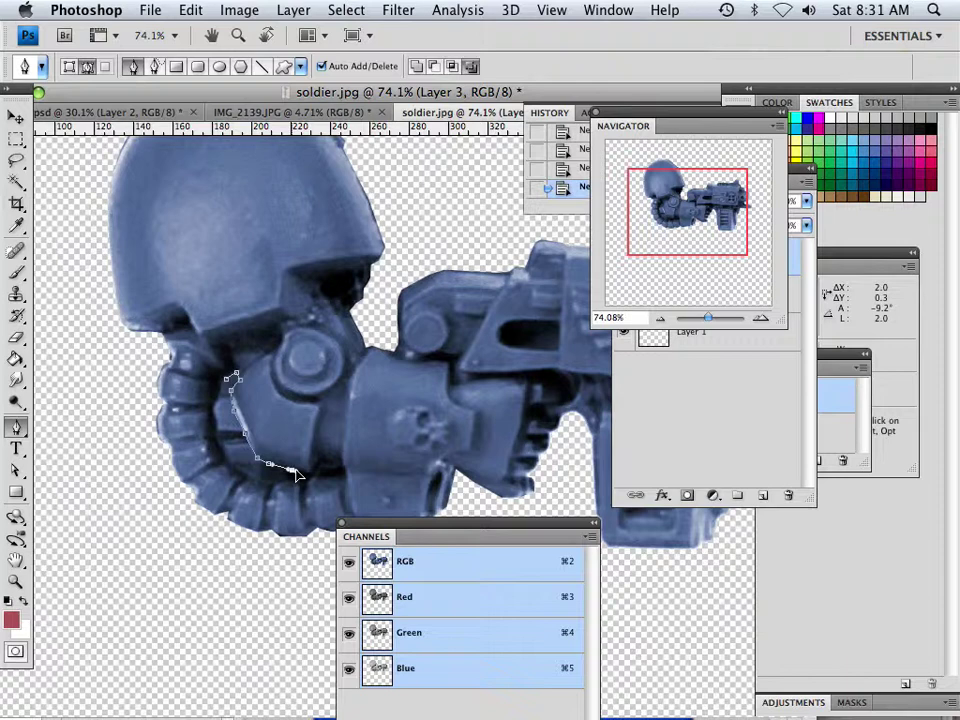
pyautogui.click(308, 473)
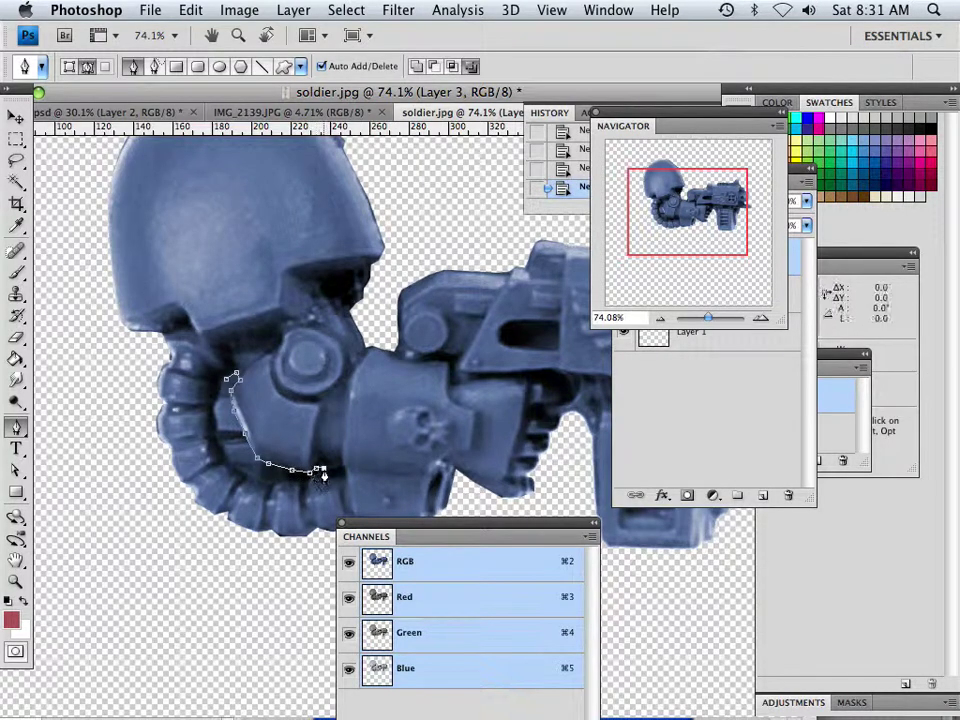
pyautogui.click(337, 470)
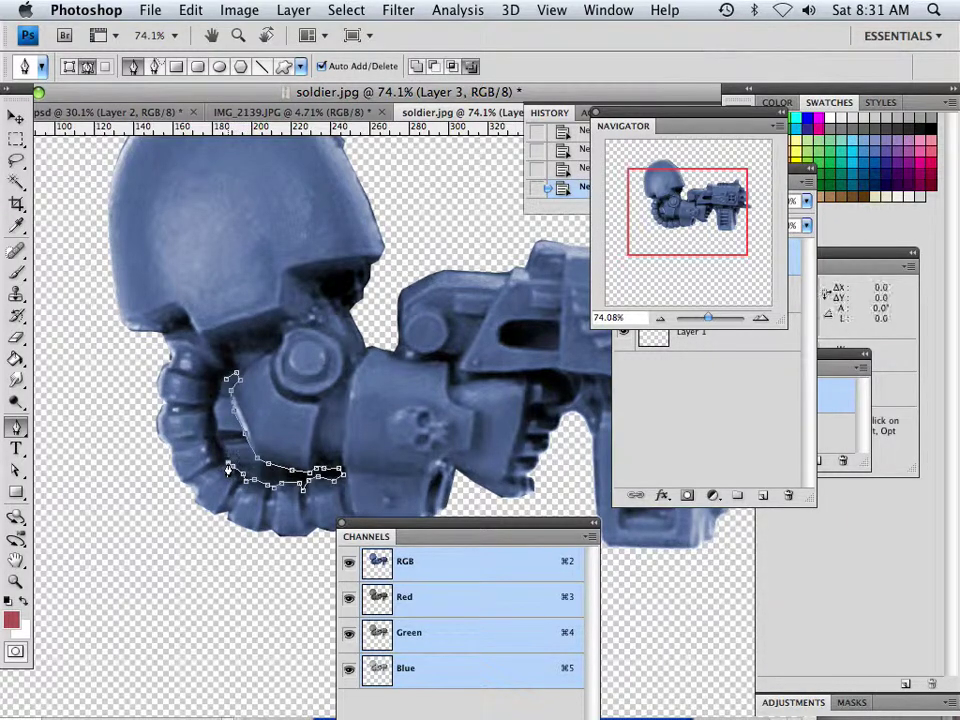
# Step: Trace the path up the ribbed hose's inner edge and close it at its starting anchor
pyautogui.click(224, 456)
pyautogui.moveTo(220, 445); pyautogui.dragTo(219, 442)
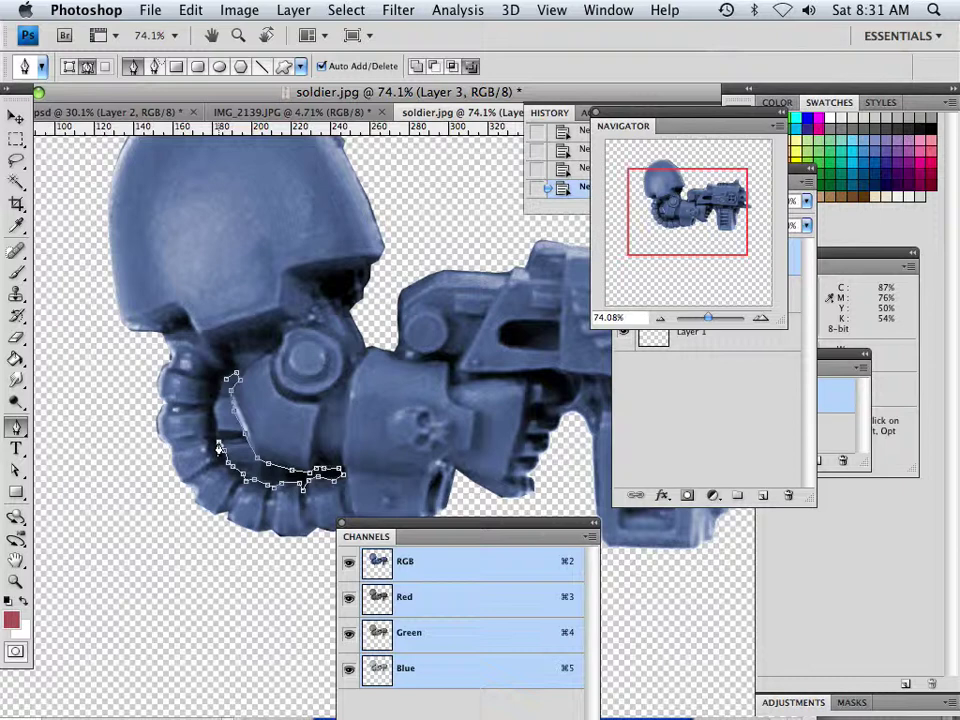
pyautogui.click(213, 420)
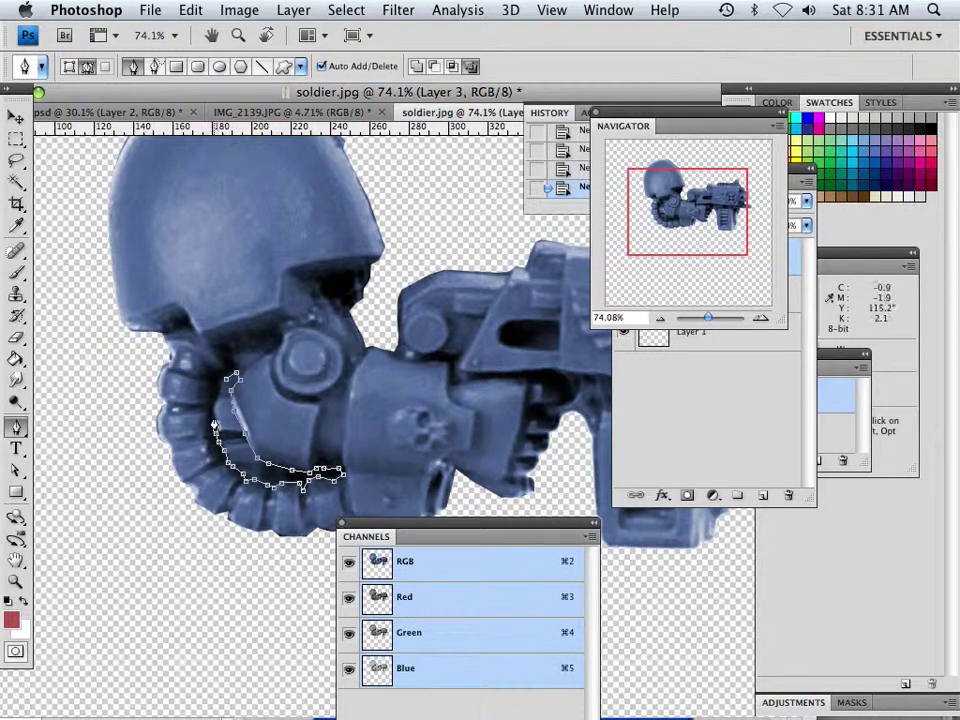
pyautogui.click(213, 406)
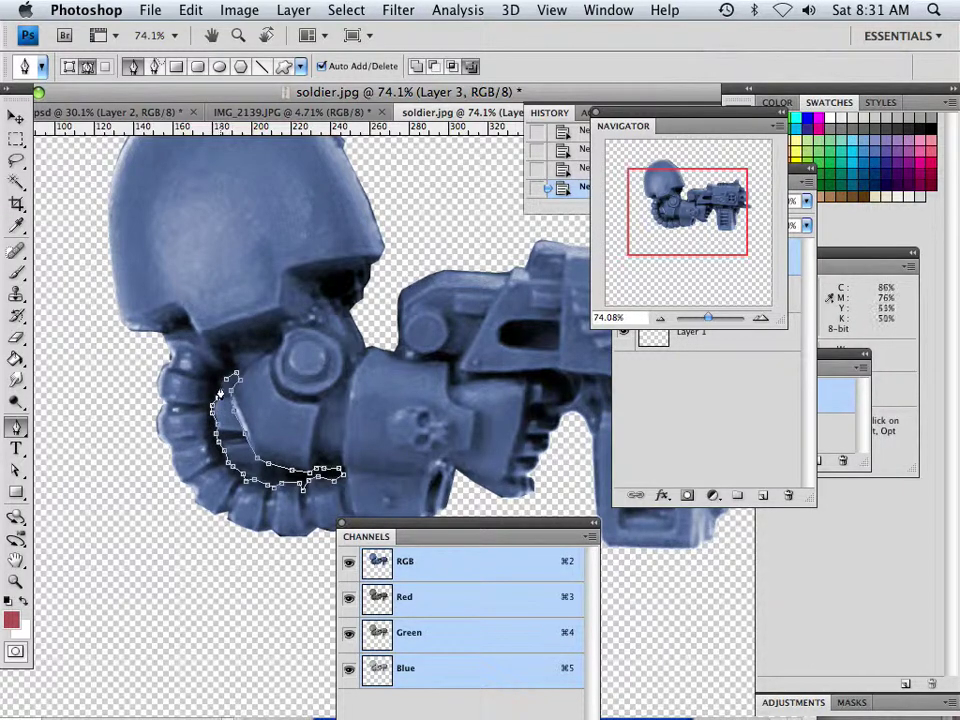
pyautogui.click(226, 384)
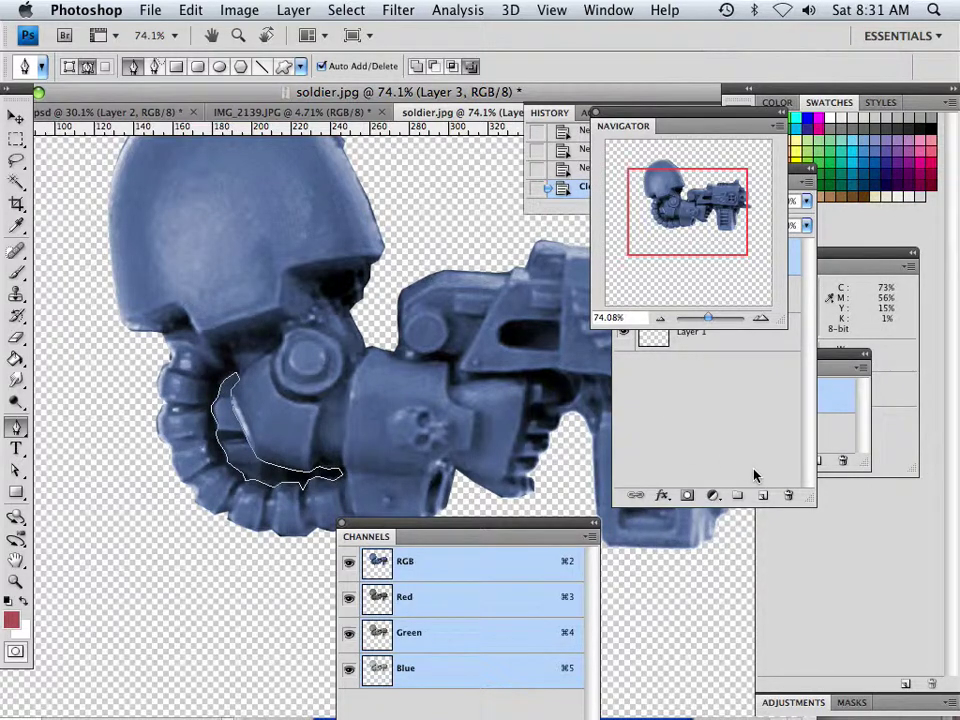
# Step: Load the gap's path as a selection, clear it from Layer 3, and deselect
pyautogui.click(835, 395)
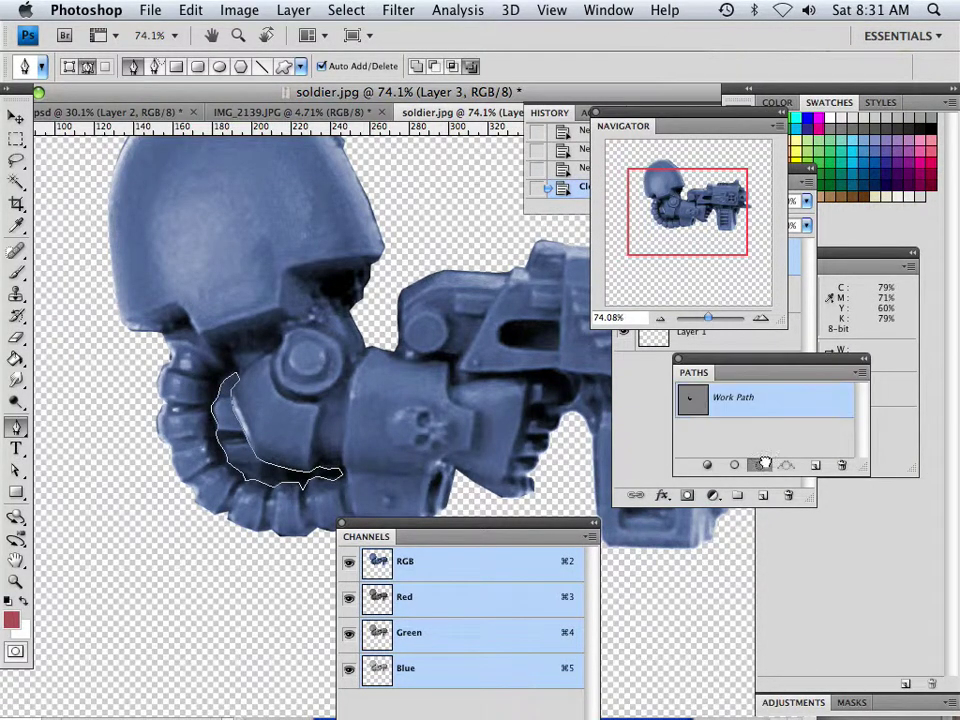
pyautogui.press('super+Return')
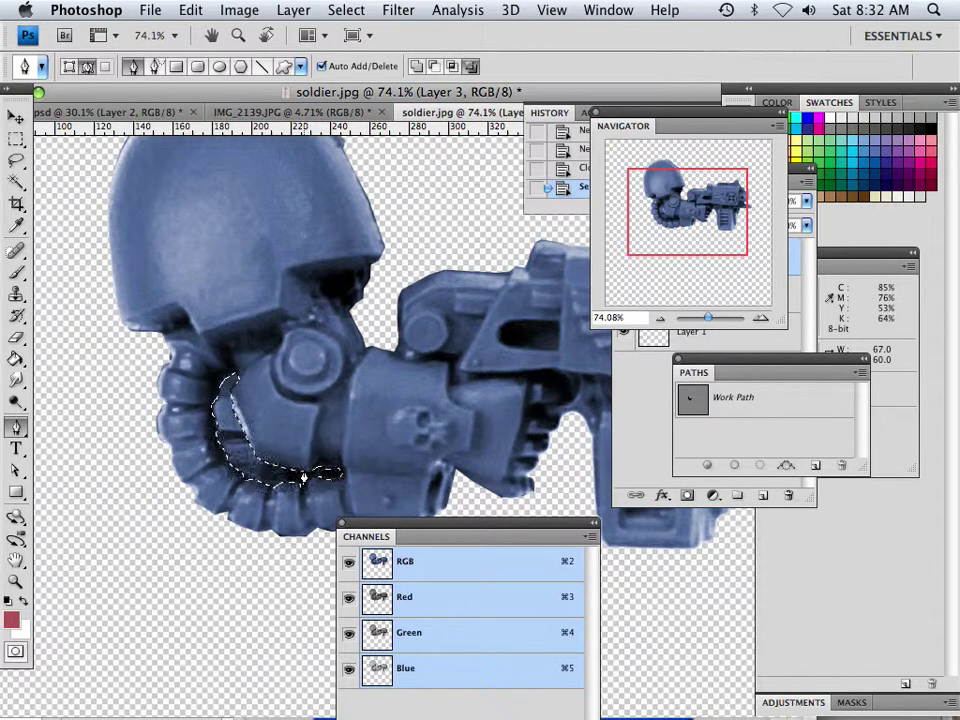
pyautogui.press('Delete')
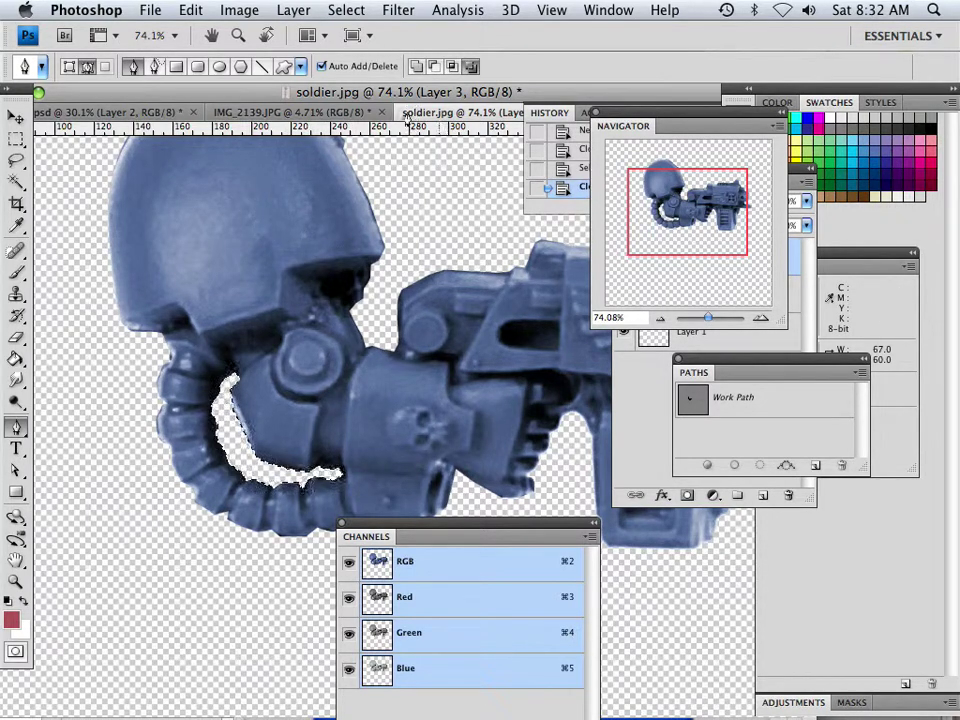
pyautogui.click(345, 10)
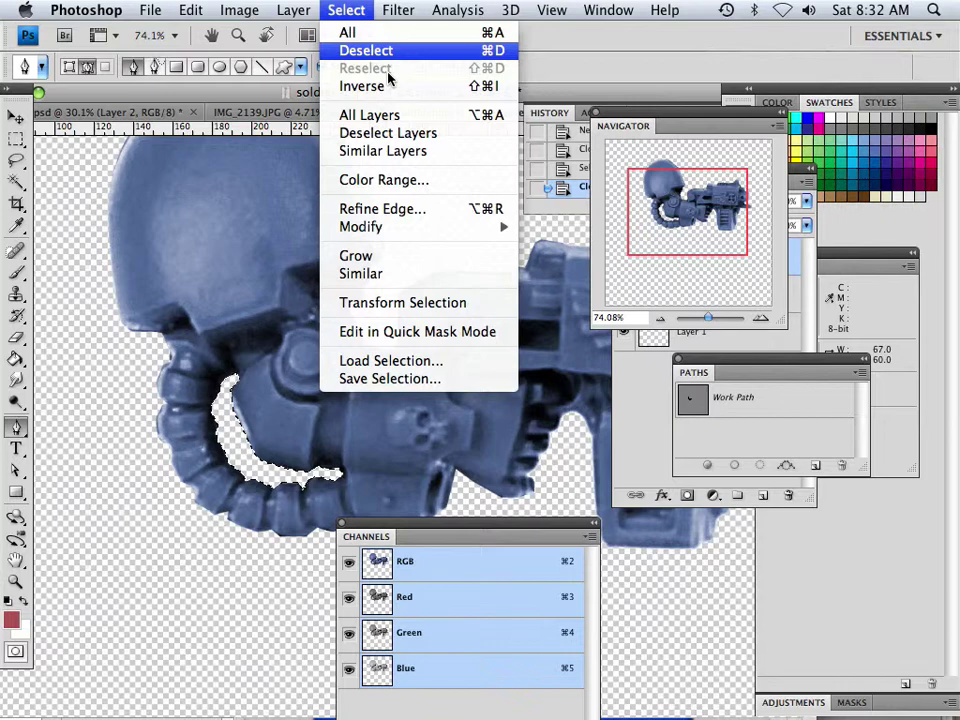
pyautogui.click(385, 52)
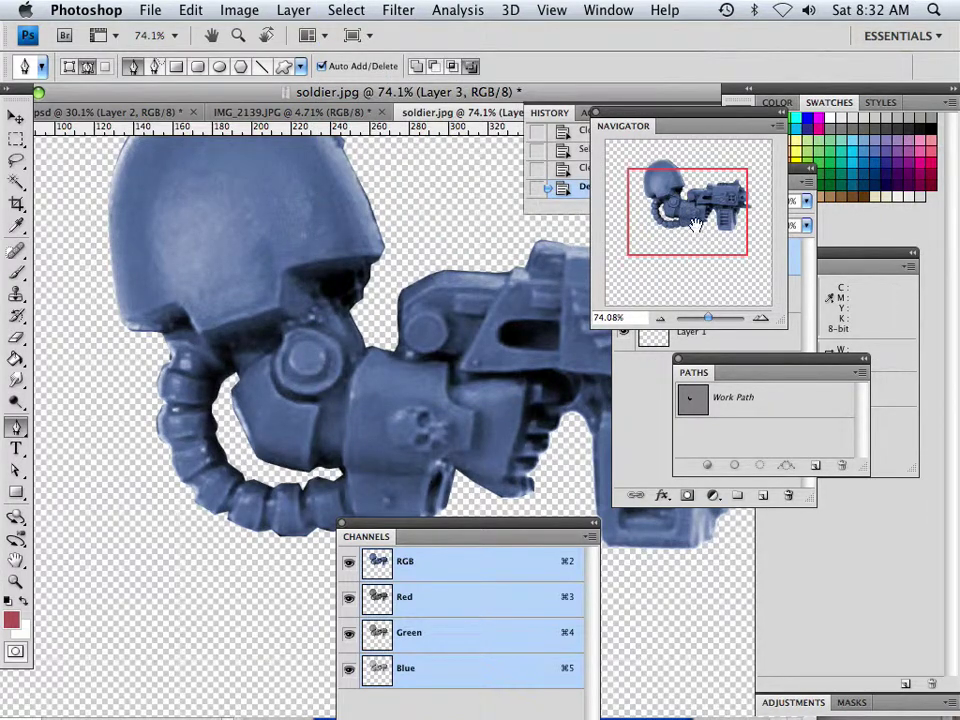
# Step: Start a new pen path in the notch between the upper arm and gun, tracing over the top of the round elbow joint
pyautogui.moveTo(688, 203)
pyautogui.mouseDown()
pyautogui.moveTo(692, 180)
pyautogui.moveTo(721, 199)
pyautogui.moveTo(692, 207)
pyautogui.mouseUp()
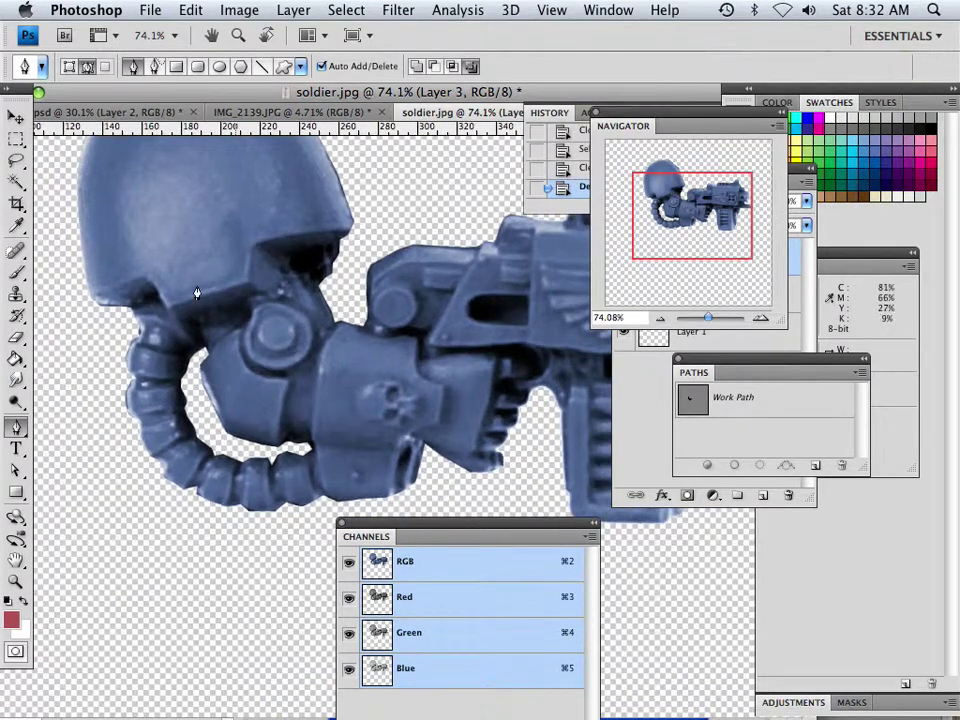
pyautogui.click(342, 318)
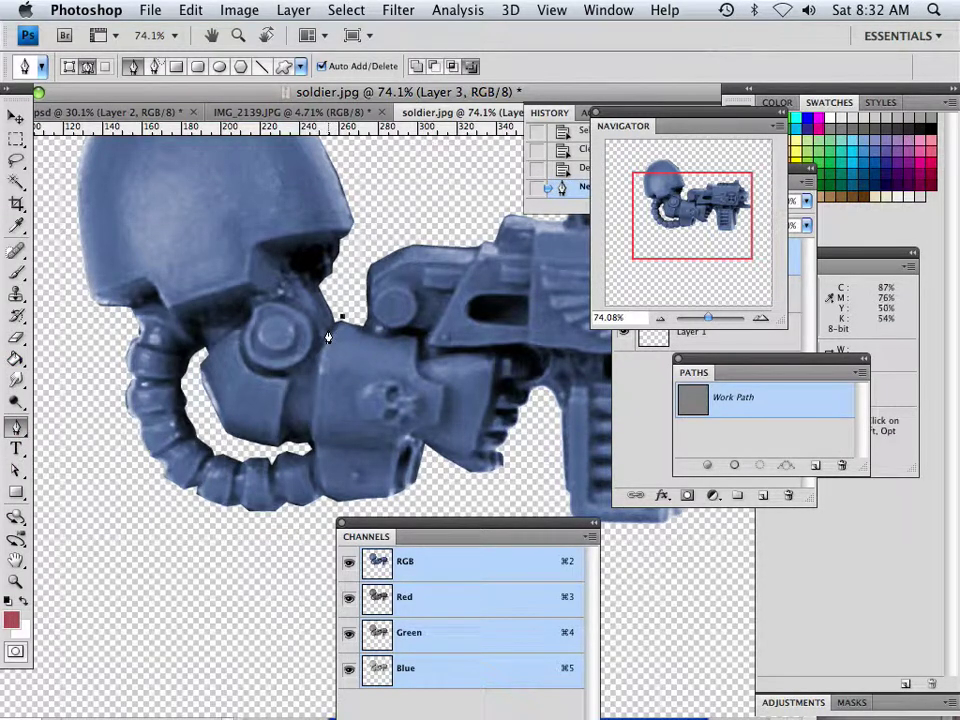
pyautogui.click(328, 330)
pyautogui.click(321, 333)
pyautogui.click(317, 318)
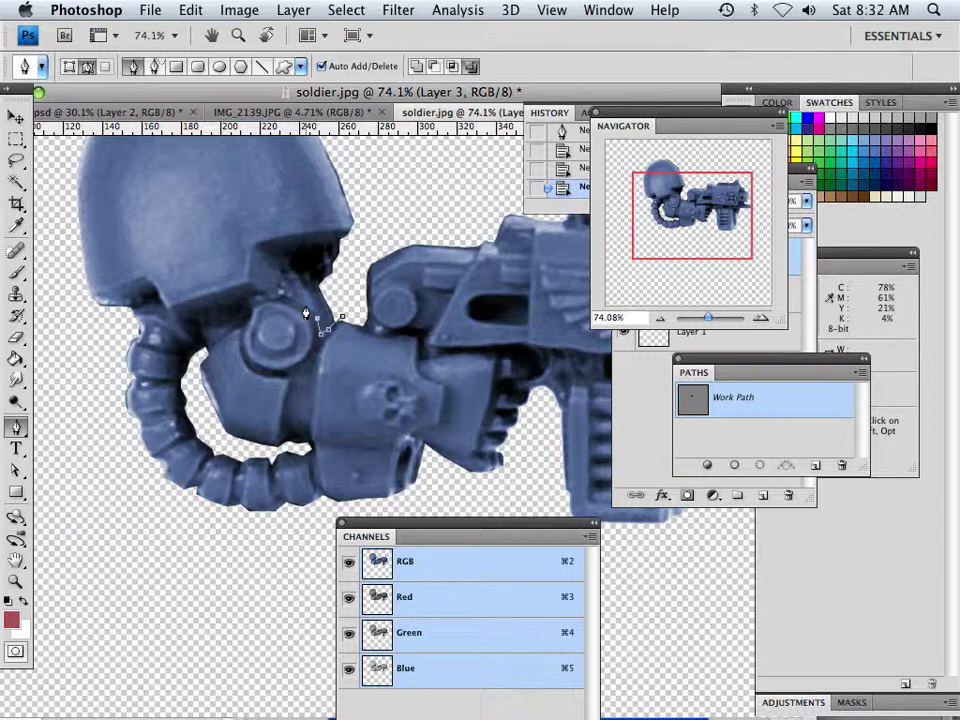
pyautogui.click(305, 304)
pyautogui.click(288, 296)
pyautogui.click(270, 296)
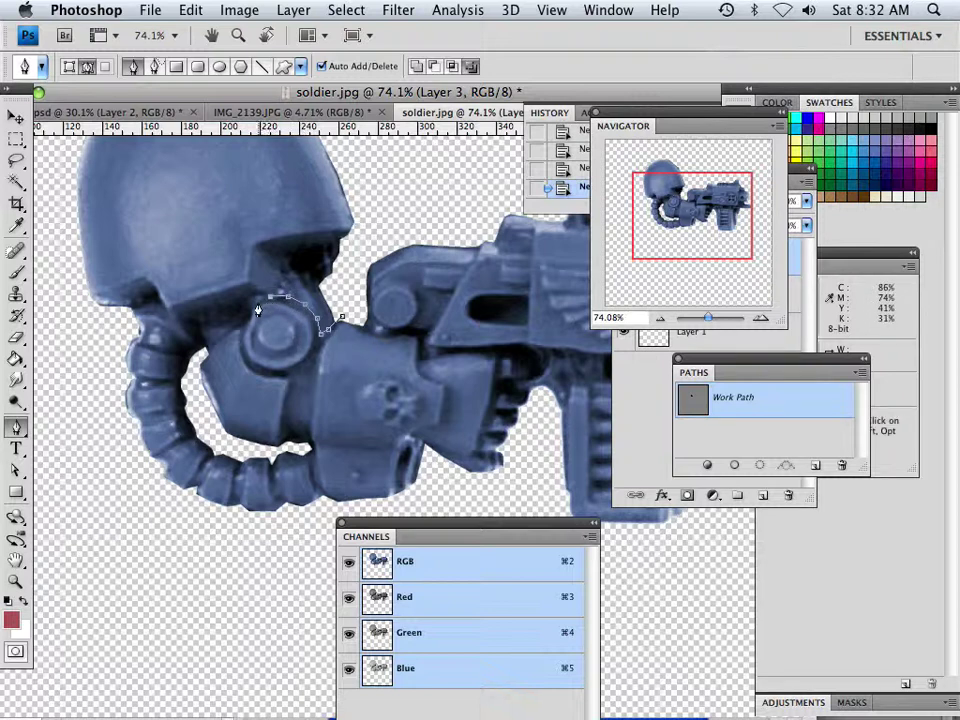
# Step: Continue the path along the arm plate's upper edge, through the hose gap, and across the ribbed hose to the empty area below
pyautogui.moveTo(258, 310); pyautogui.dragTo(245, 327)
pyautogui.click(220, 338)
pyautogui.click(197, 363)
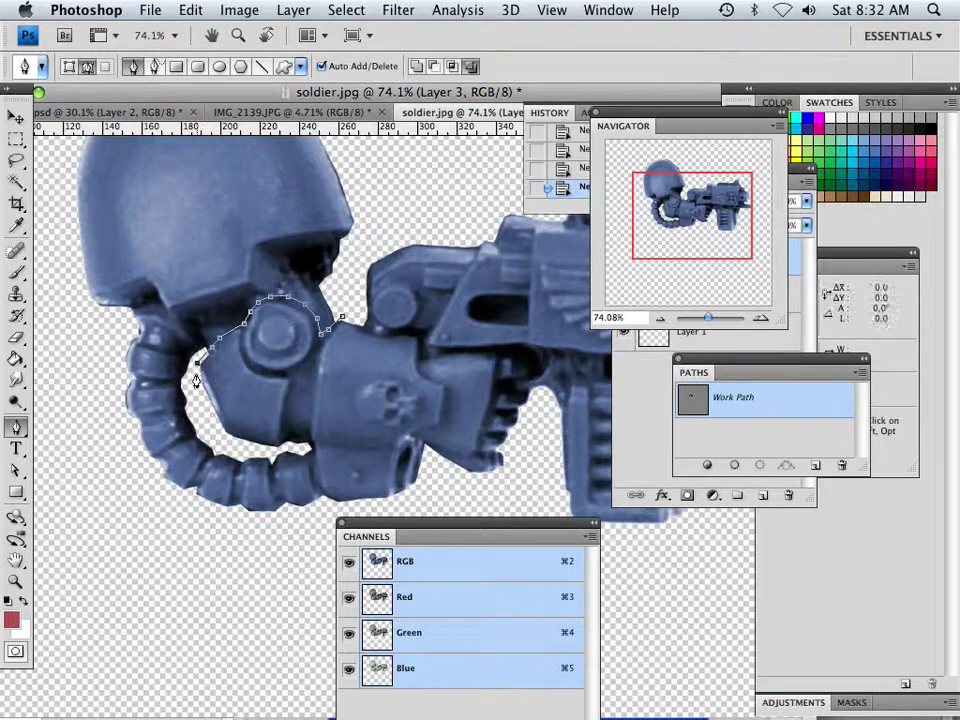
pyautogui.click(198, 403)
pyautogui.click(218, 436)
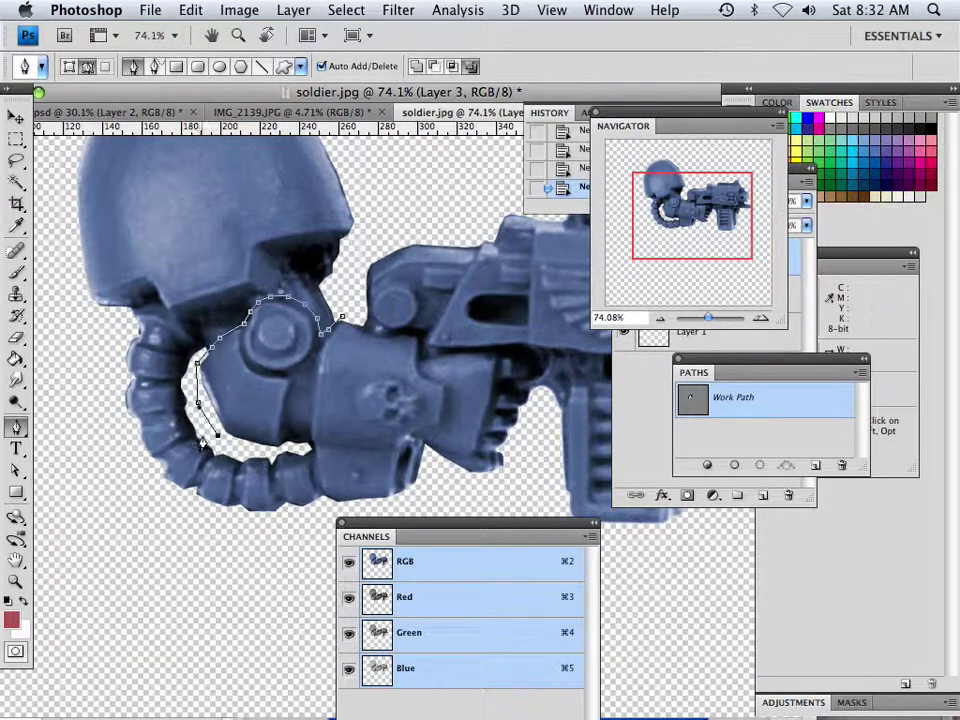
pyautogui.click(173, 518)
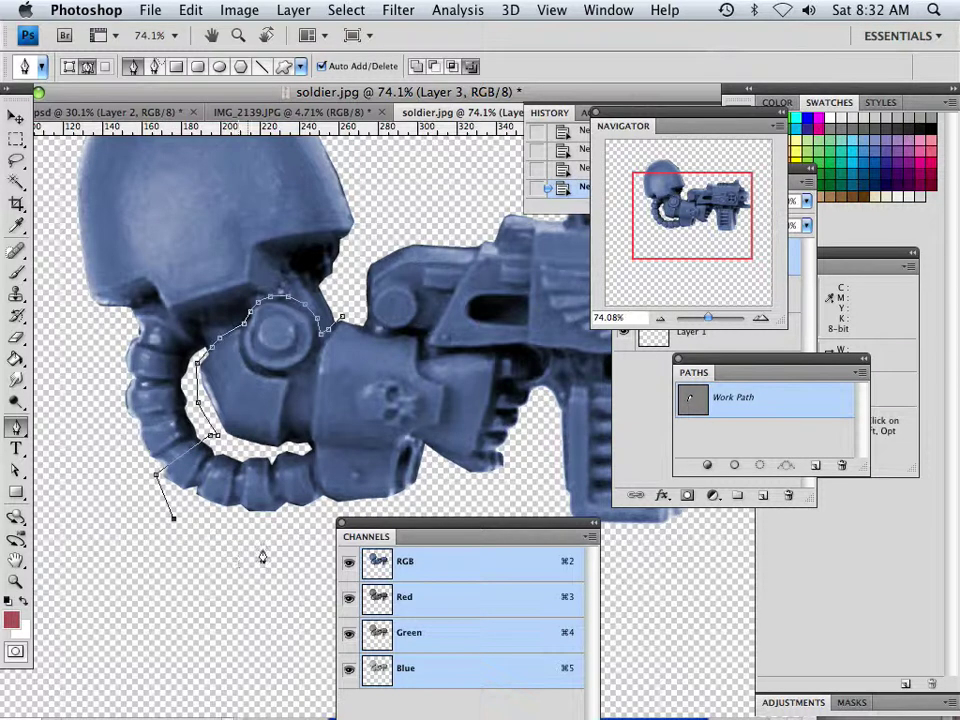
# Step: Extend the path in a wide loop around the forearm and gun, and close it at its starting anchor
pyautogui.moveTo(743, 228)
pyautogui.mouseDown()
pyautogui.moveTo(756, 222)
pyautogui.moveTo(755, 240)
pyautogui.mouseUp()
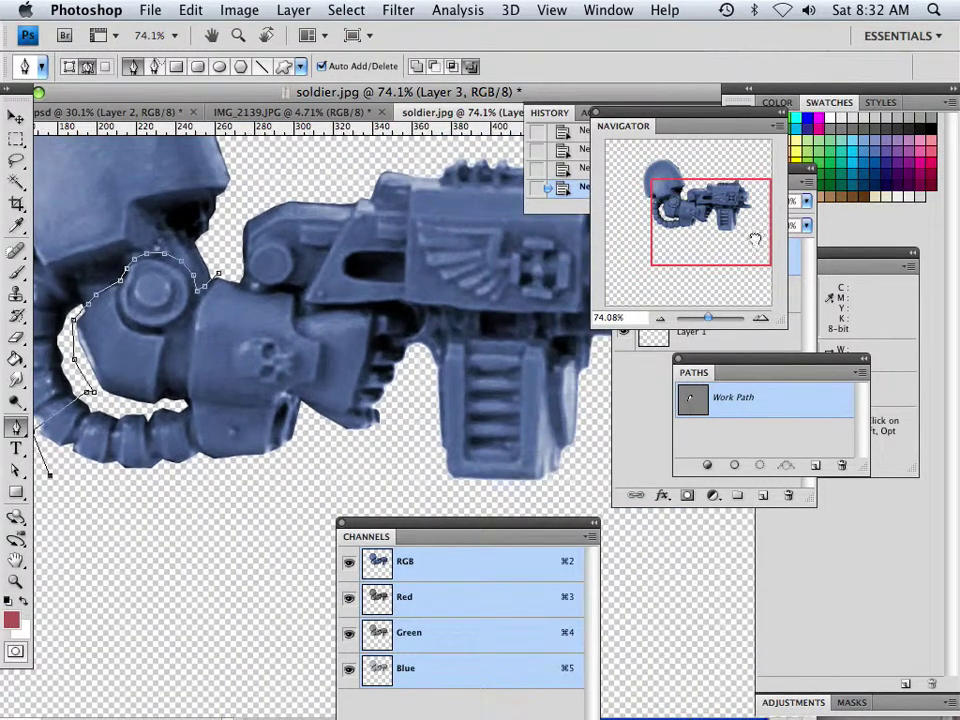
pyautogui.click(659, 564)
pyautogui.moveTo(709, 322); pyautogui.dragTo(704, 321)
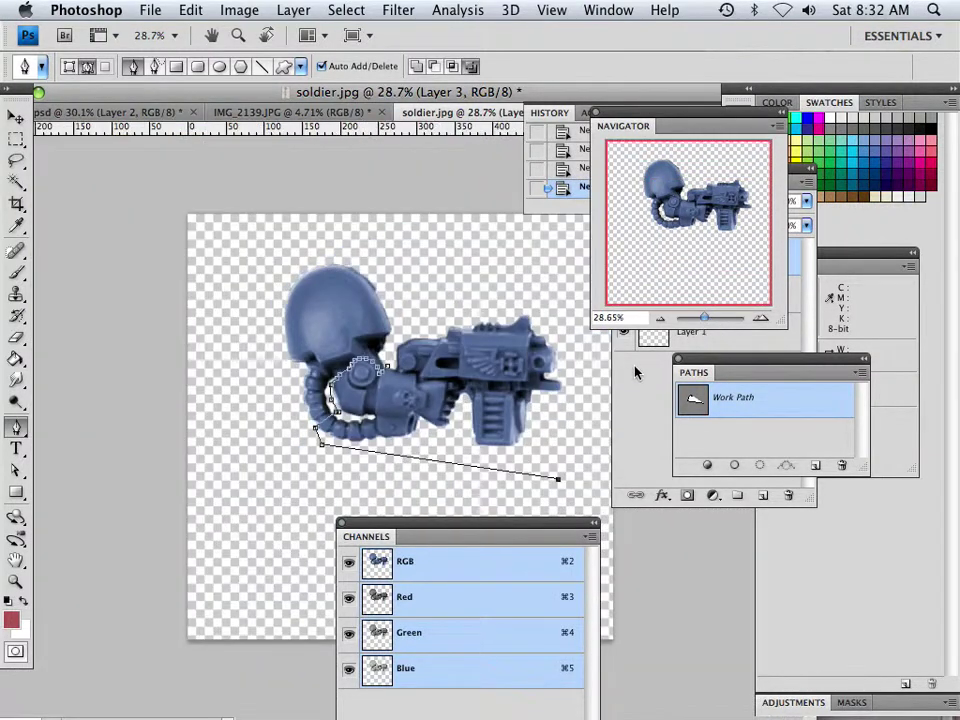
pyautogui.click(565, 311)
pyautogui.click(531, 284)
pyautogui.click(452, 289)
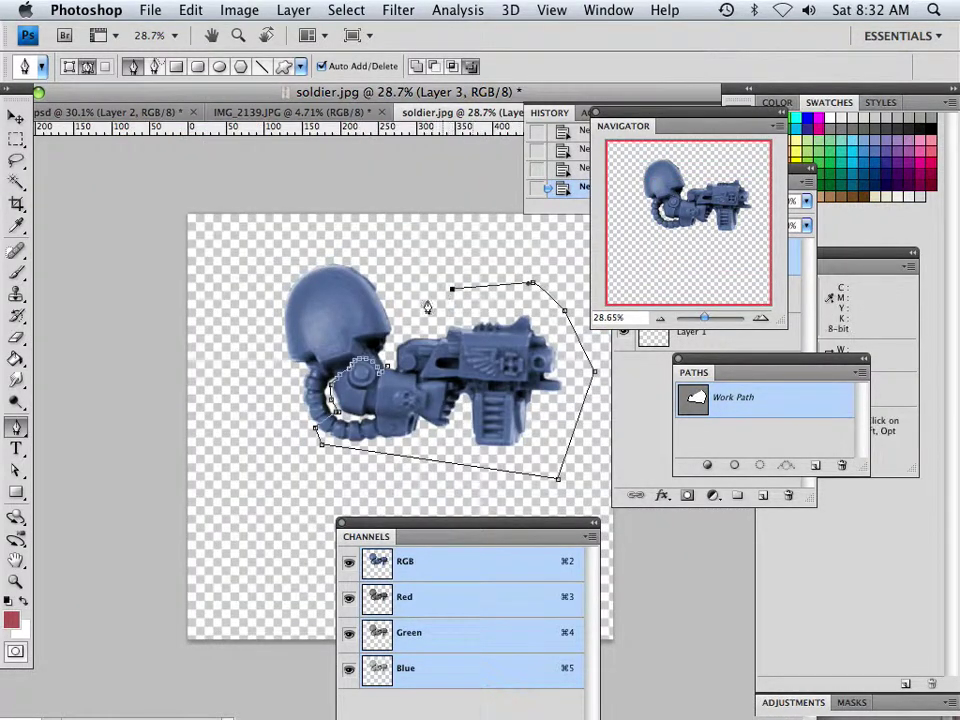
pyautogui.click(411, 323)
pyautogui.click(391, 347)
pyautogui.moveTo(706, 320); pyautogui.dragTo(717, 320)
pyautogui.moveTo(692, 211); pyautogui.dragTo(683, 189)
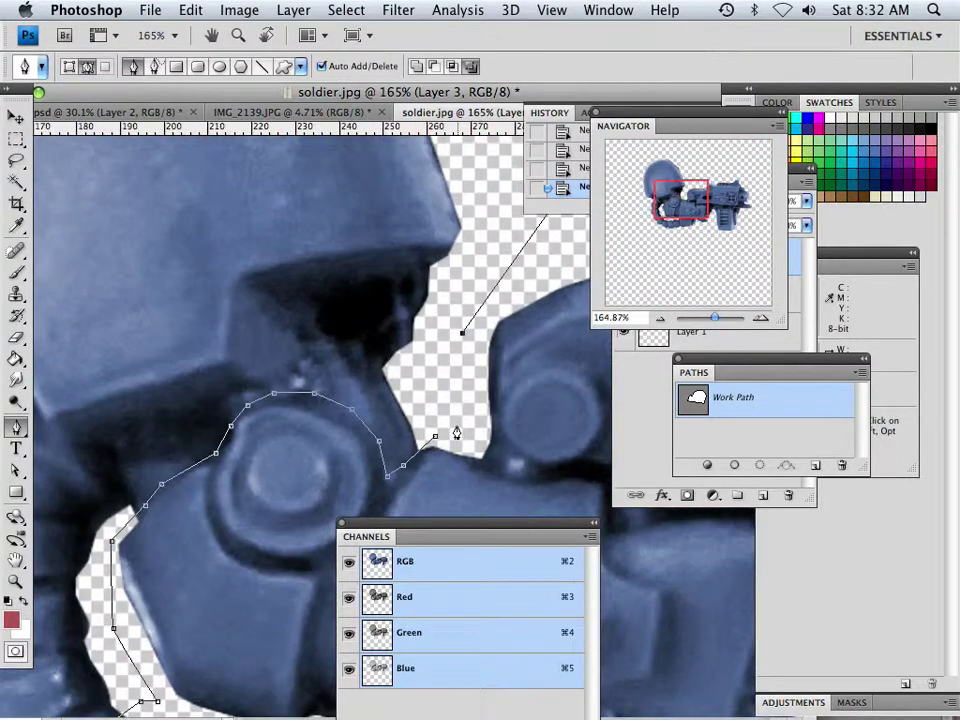
pyautogui.click(435, 439)
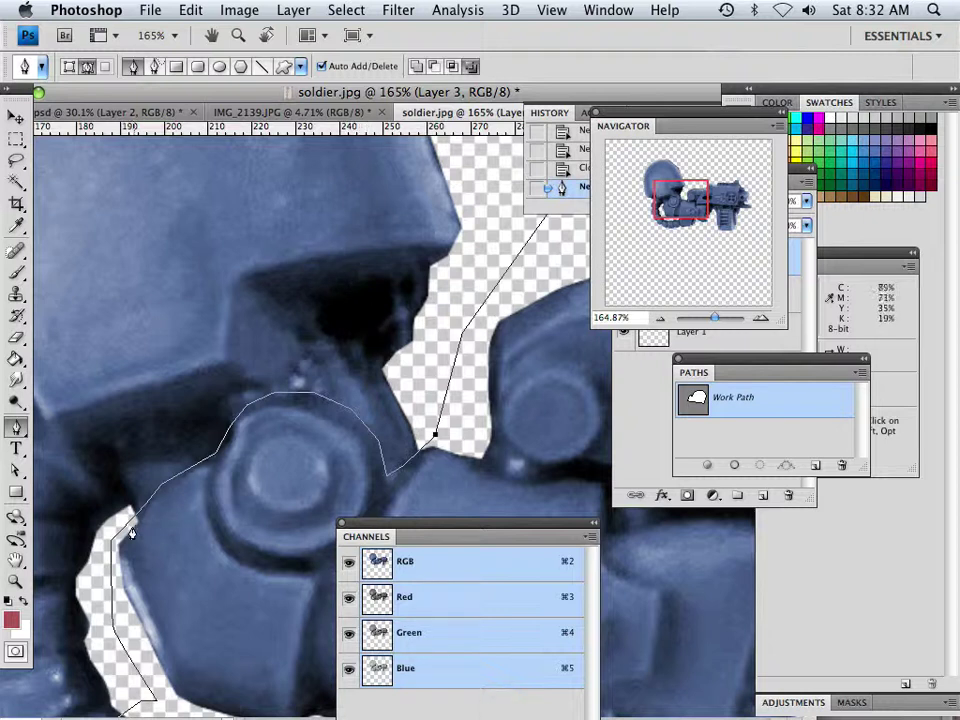
# Step: Reposition the path's anchors with the Direct Selection tool so it hugs the arm plate's edge and the round elbow joint
pyautogui.click(16, 470)
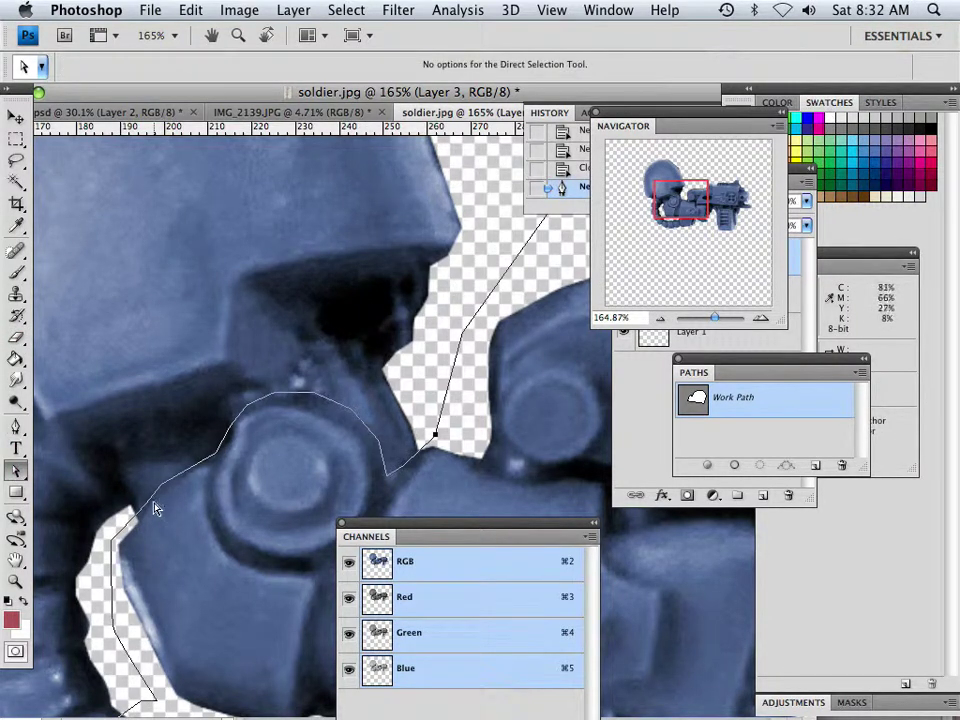
pyautogui.click(145, 510)
pyautogui.click(145, 508)
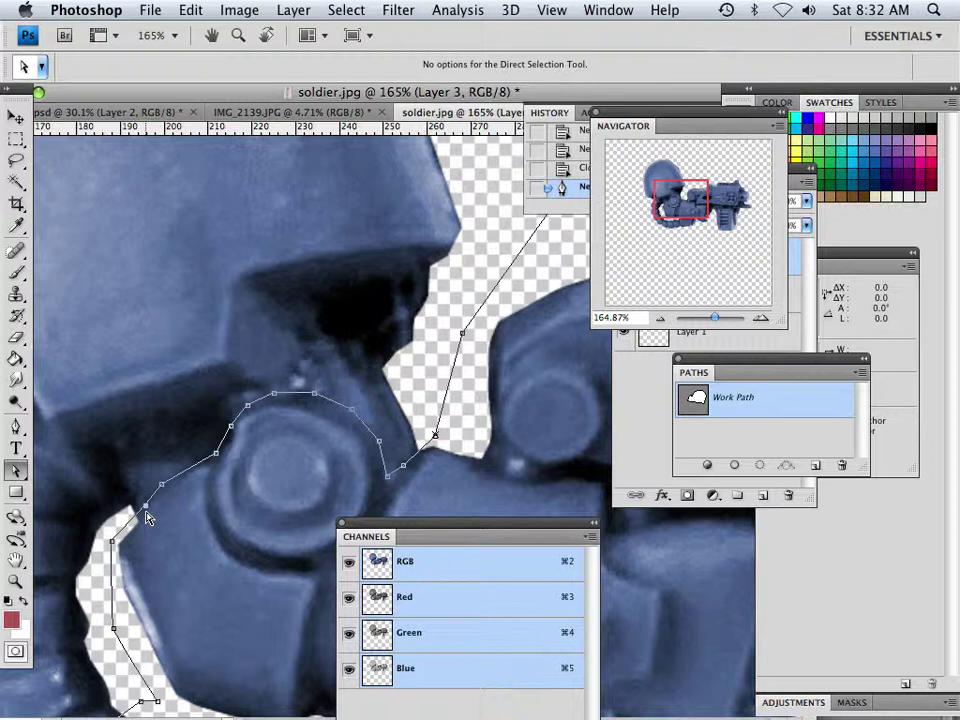
pyautogui.moveTo(145, 516); pyautogui.dragTo(117, 546)
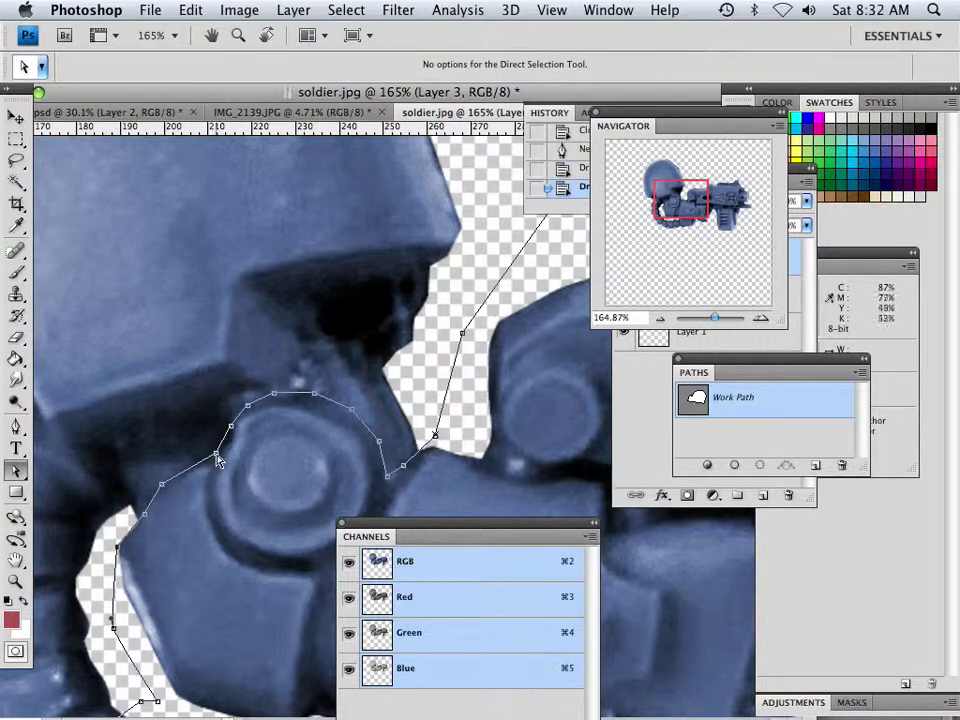
pyautogui.moveTo(216, 454); pyautogui.dragTo(244, 411)
pyautogui.moveTo(274, 396); pyautogui.dragTo(373, 444)
# Step: Load the work path around the arm and gun as a selection
pyautogui.click(715, 312)
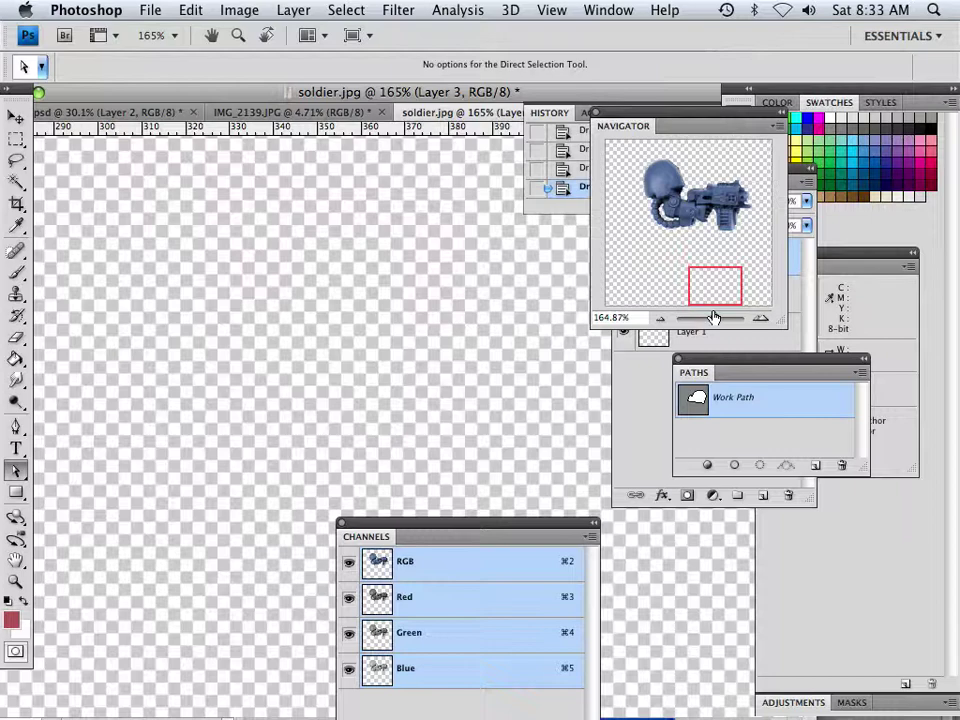
pyautogui.moveTo(710, 318); pyautogui.dragTo(707, 317)
pyautogui.moveTo(703, 245); pyautogui.dragTo(690, 210)
pyautogui.moveTo(710, 318); pyautogui.dragTo(706, 318)
pyautogui.click(16, 116)
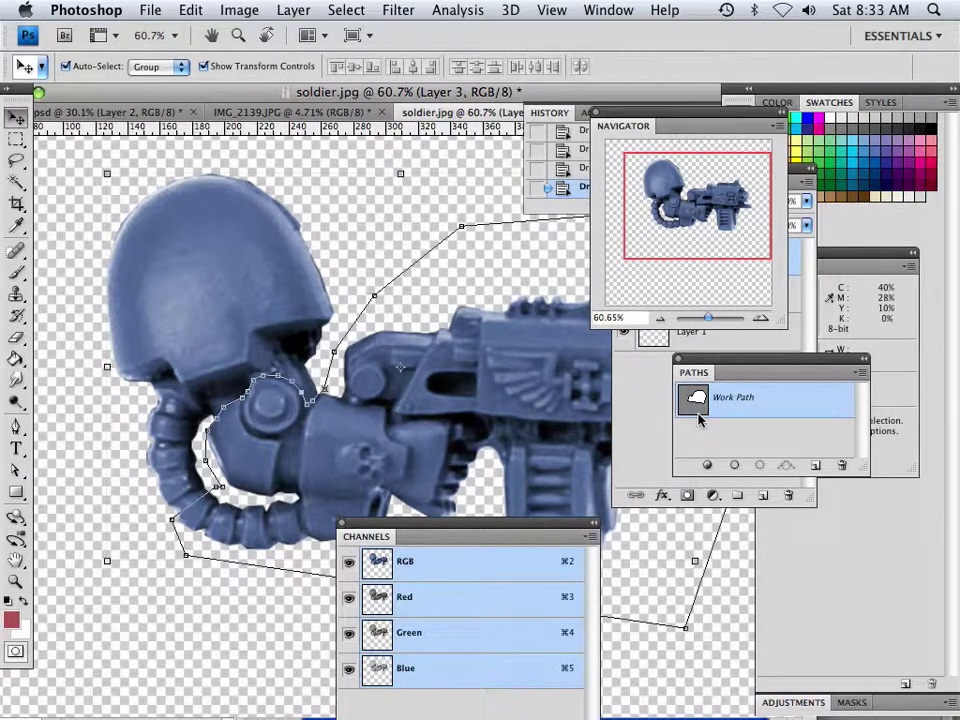
pyautogui.moveTo(697, 402); pyautogui.dragTo(759, 463)
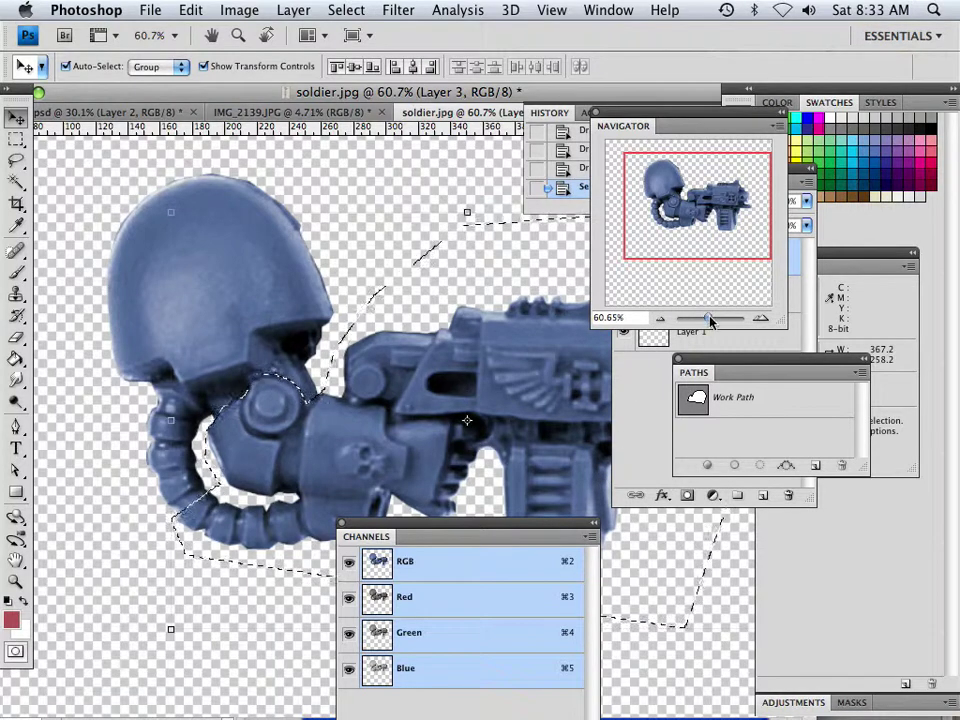
# Step: Copy the selected arm and gun with Copy Merged, paste them as a new layer, and move the copy over the original
pyautogui.moveTo(709, 318); pyautogui.dragTo(706, 320)
pyautogui.click(190, 14)
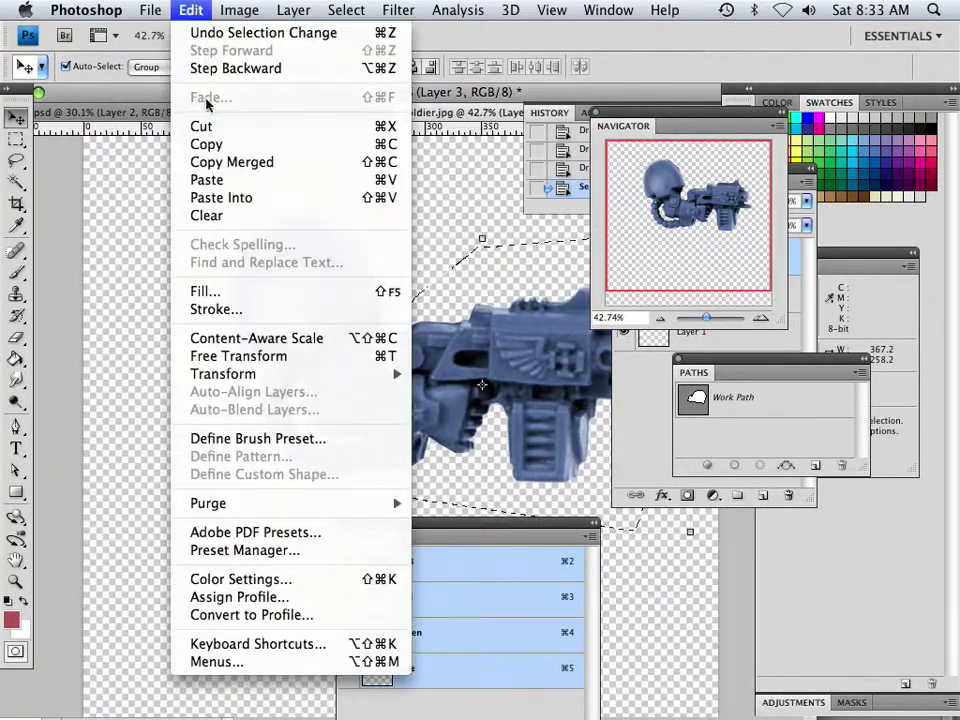
pyautogui.click(163, 160)
pyautogui.click(190, 11)
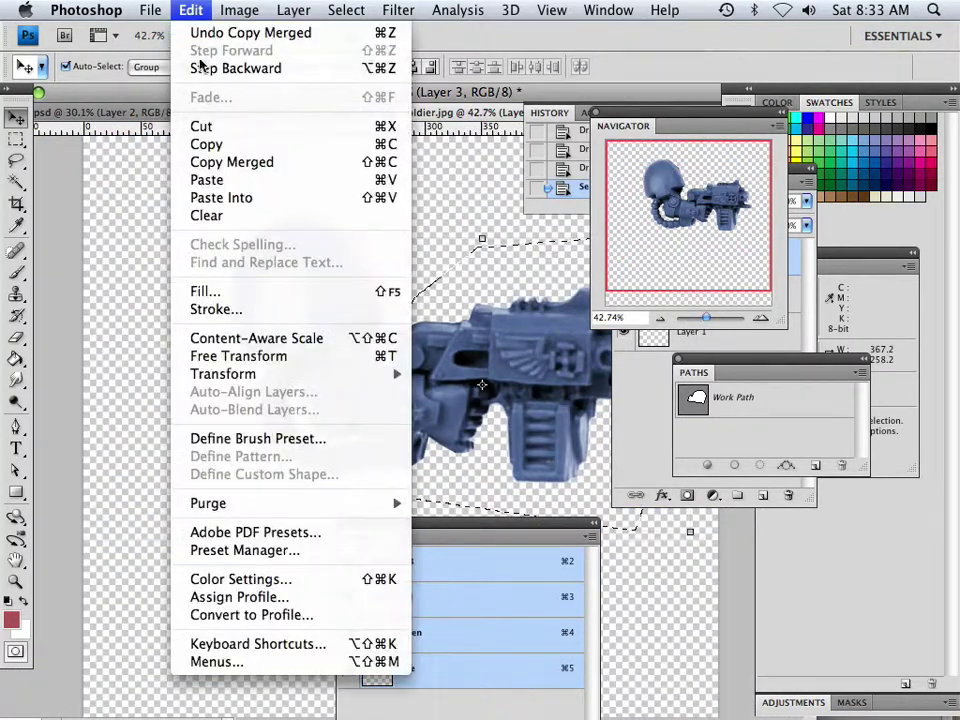
pyautogui.click(199, 180)
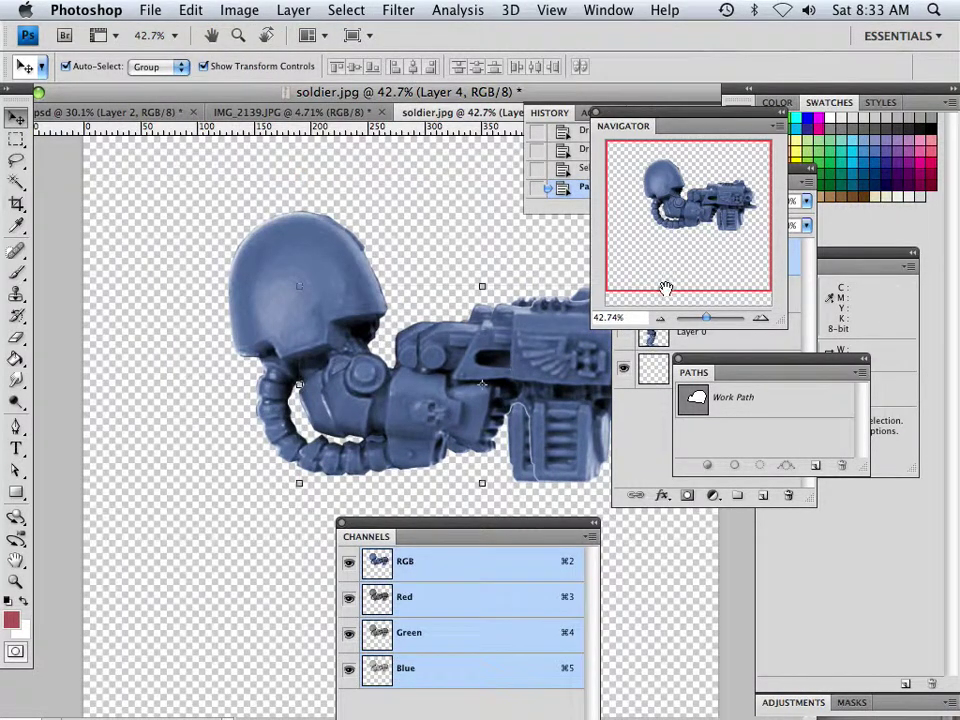
pyautogui.moveTo(707, 318); pyautogui.dragTo(701, 318)
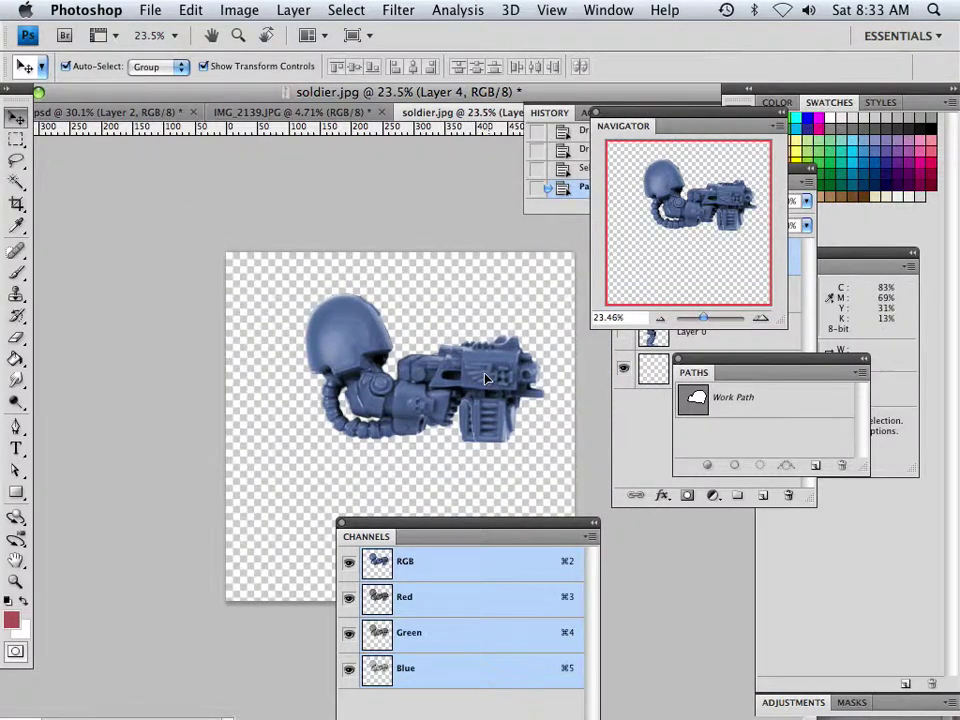
pyautogui.moveTo(492, 397); pyautogui.dragTo(463, 368)
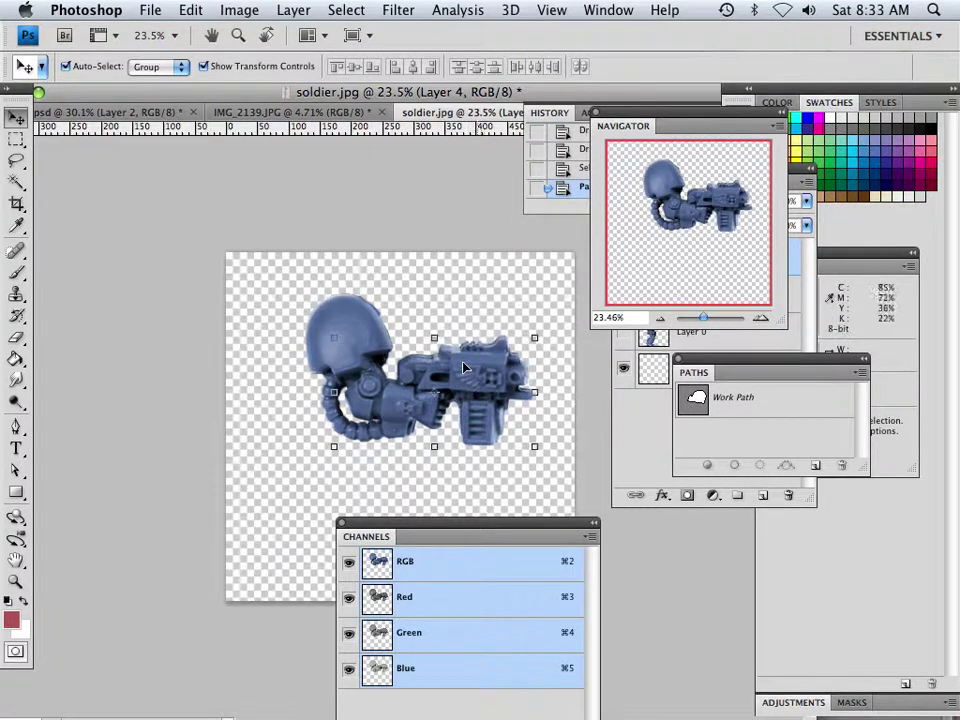